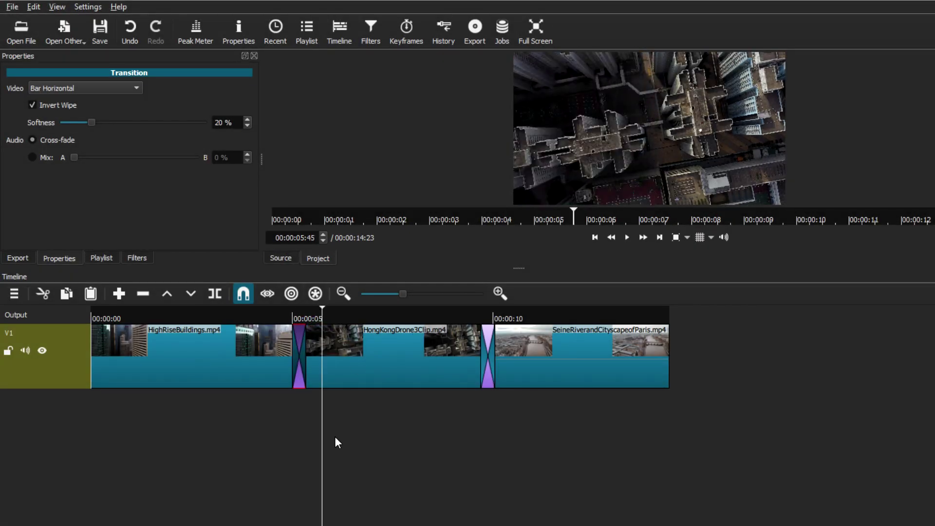
left_click(109, 88)
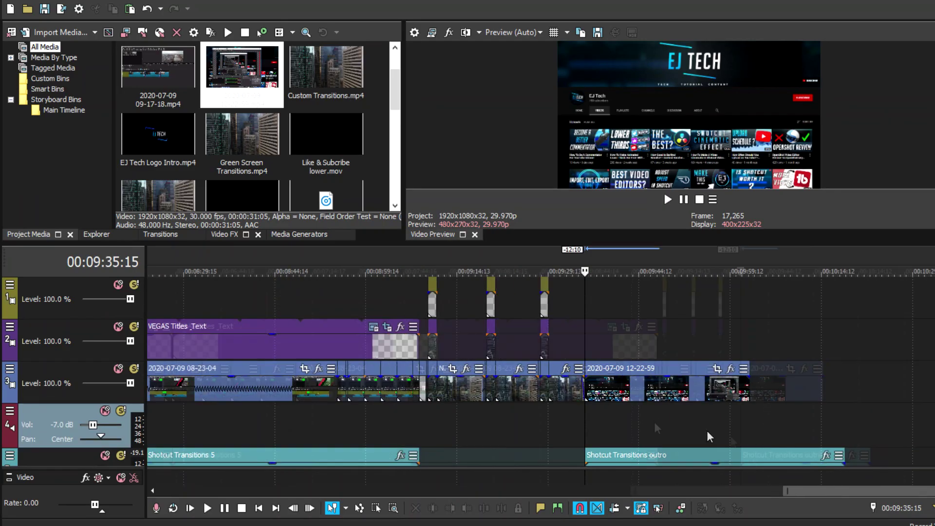
scroll(709, 437, "down", 10)
left_click(235, 415)
scroll(591, 385, "up", 10)
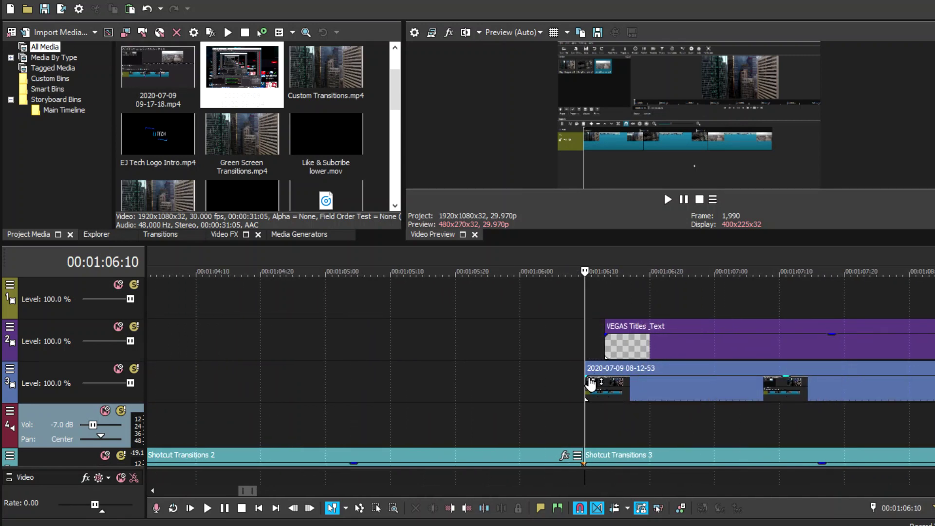
left_click(591, 385)
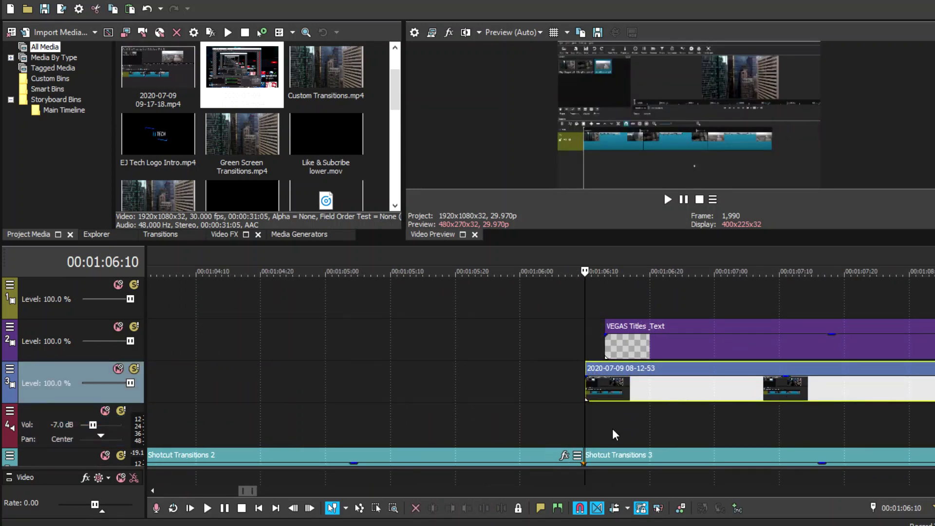
scroll(615, 435, "down", 10)
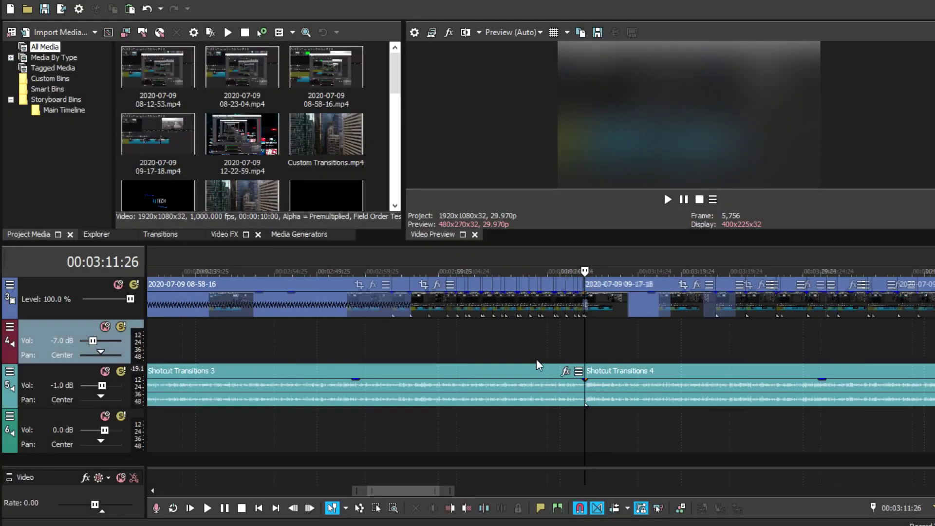
scroll(538, 365, "up", 10)
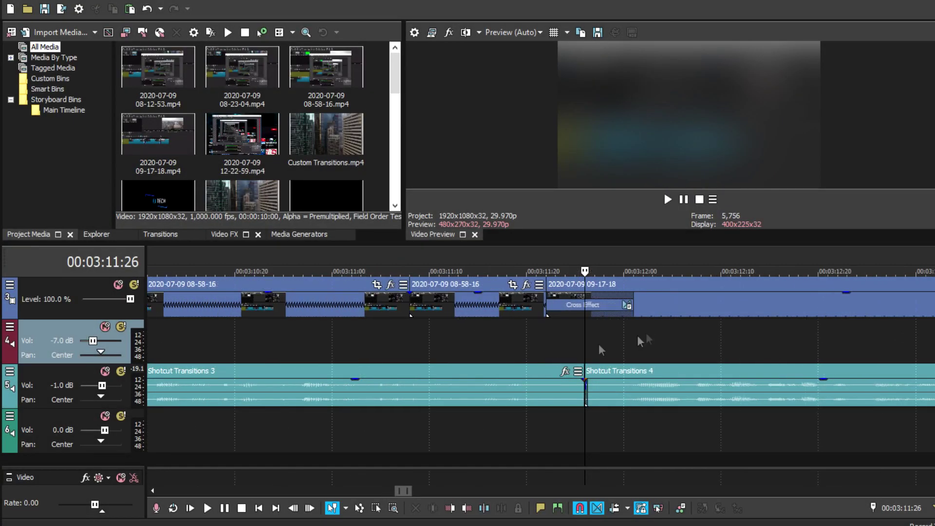
left_click(170, 236)
left_click(63, 58)
left_click(64, 68)
left_click(61, 88)
left_click(58, 99)
left_click(62, 120)
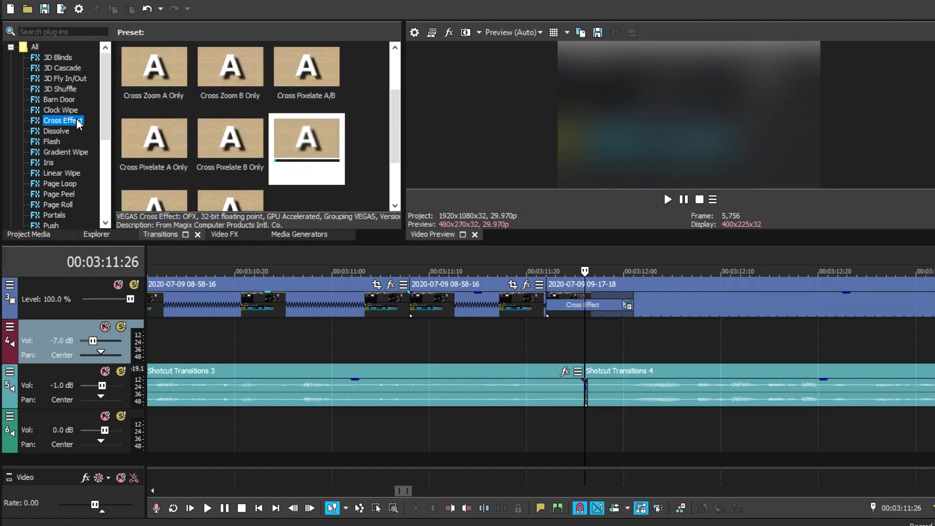
left_click_drag(315, 170, 626, 307)
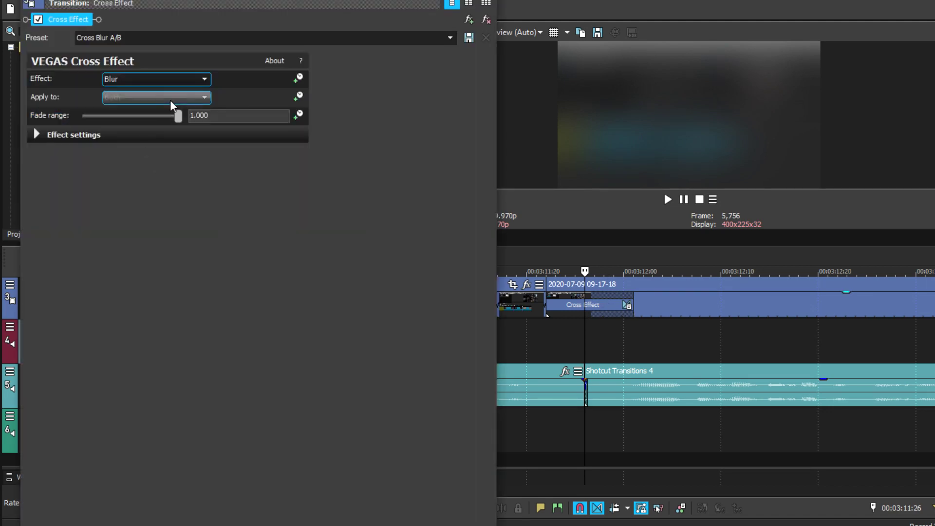
Set the Cross Effect transition's blur to apply to Both and return to the timeline.
left_click(172, 100)
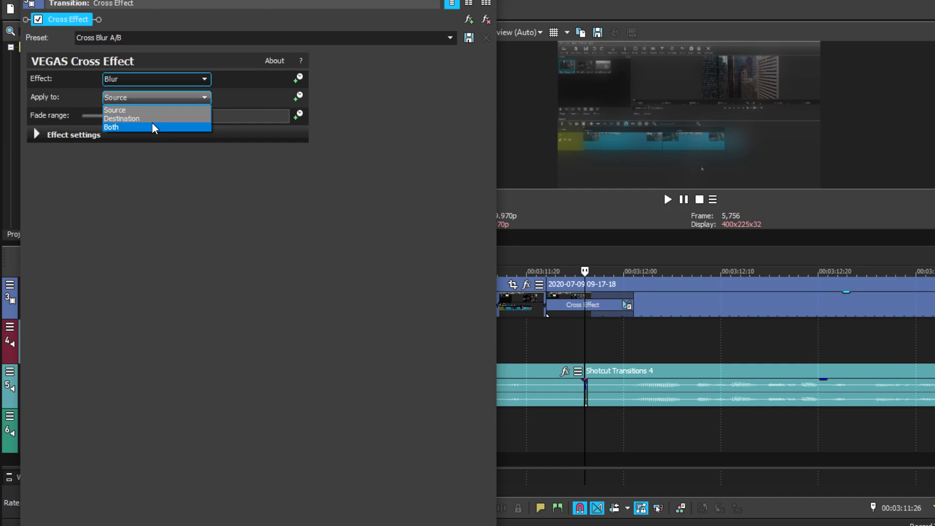
left_click(154, 128)
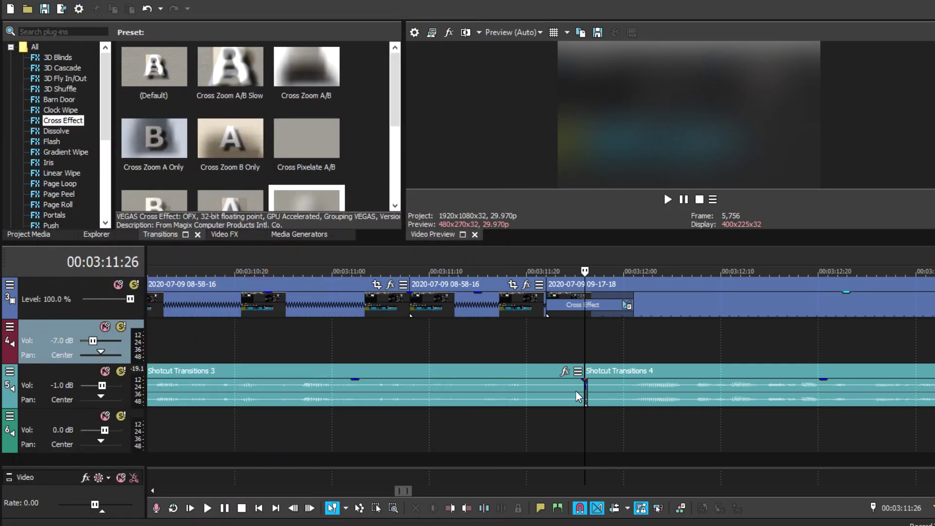
left_click(578, 359)
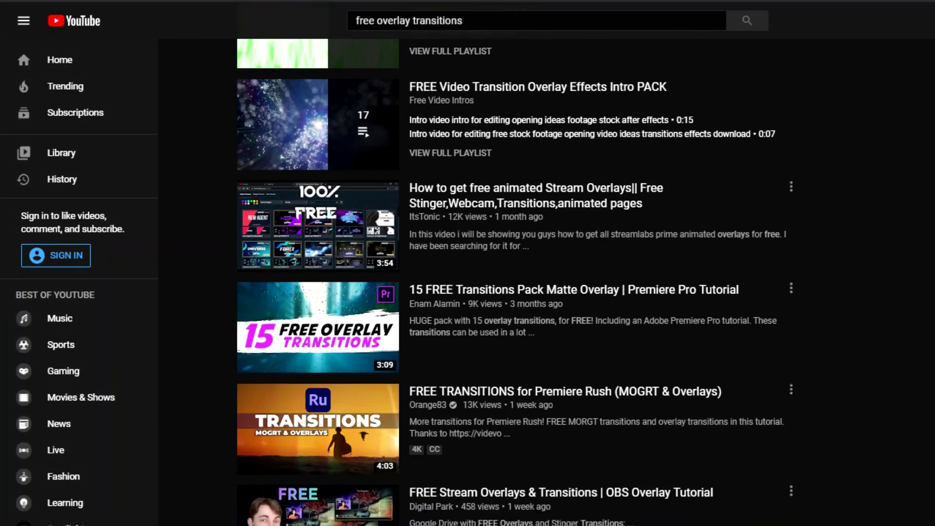
scroll(514, 282, "down", 15)
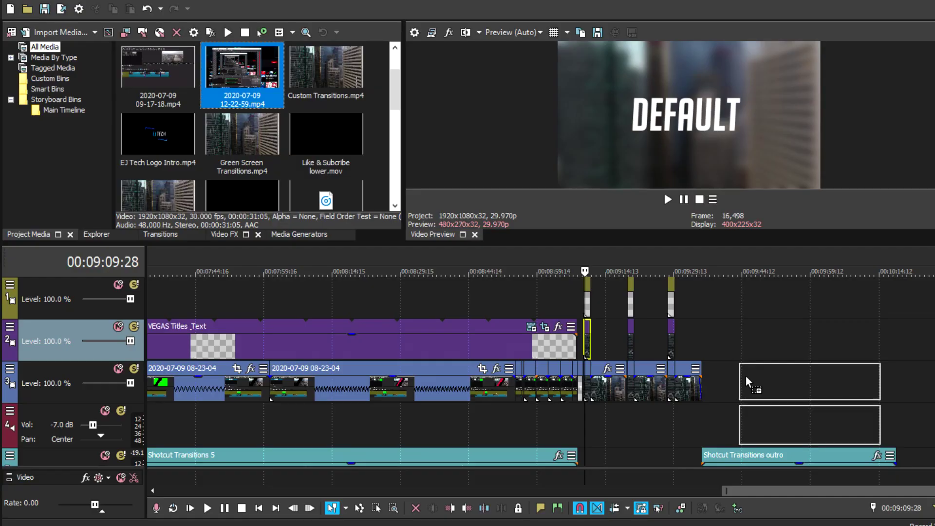
left_click_drag(760, 405, 769, 410)
left_click(769, 409)
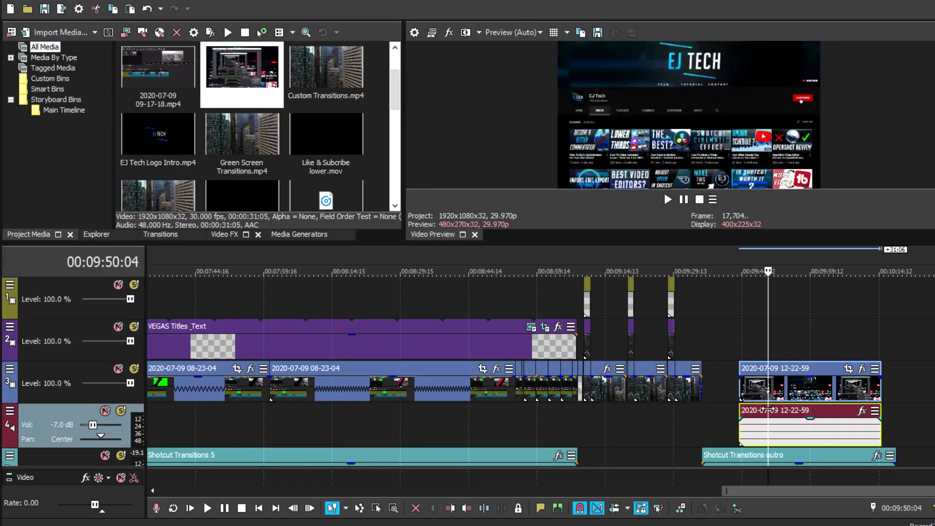
key("Delete")
scroll(768, 410, "up", 3)
left_click(526, 411)
left_click(538, 410)
left_click_drag(544, 410, 563, 408)
right_click(565, 395)
left_click(578, 217)
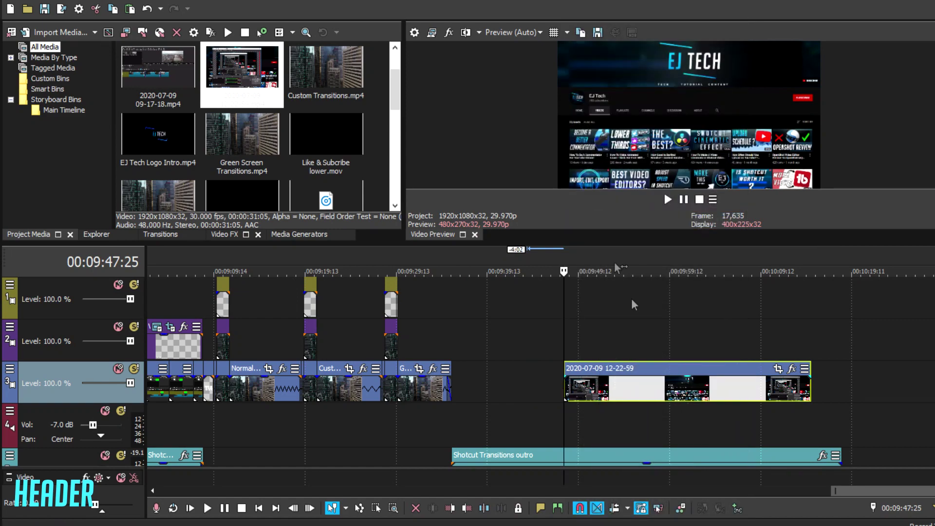
scroll(799, 407, "down", 3)
left_click_drag(799, 406, 760, 406)
left_click(742, 411)
scroll(635, 426, "down", 4)
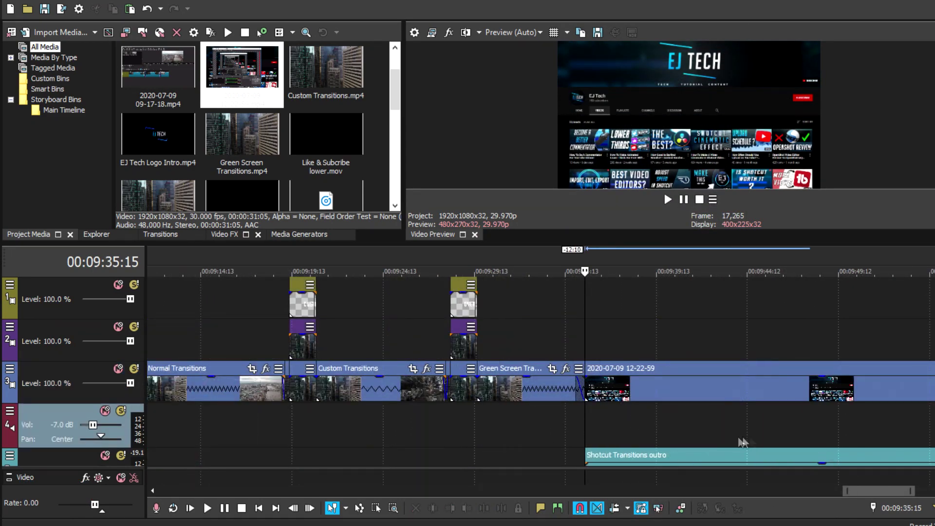
left_click(234, 413)
scroll(234, 413, "up", 10)
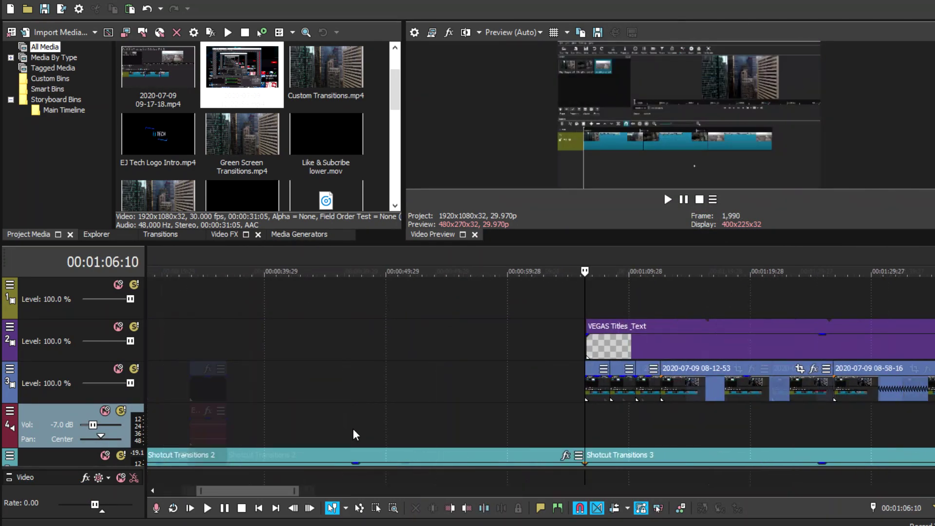
left_click(595, 385)
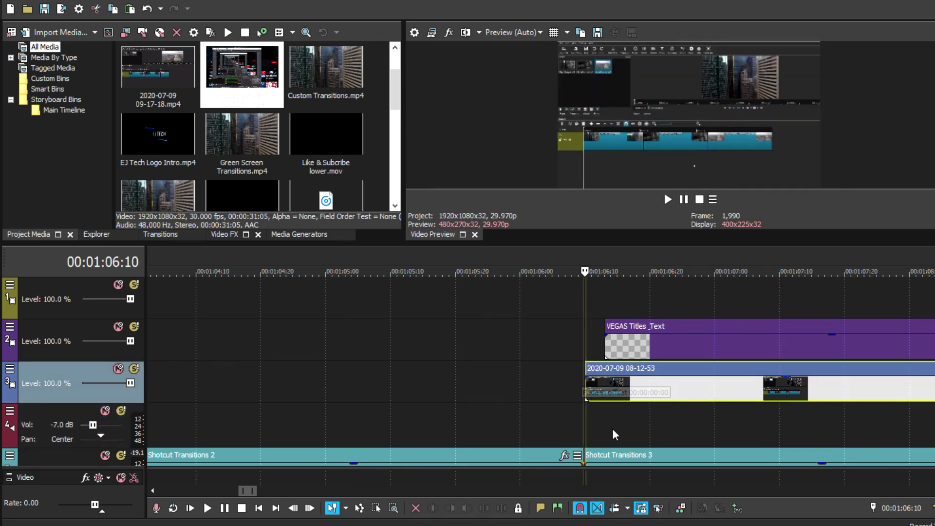
scroll(610, 430, "down", 10)
scroll(611, 429, "down", 2)
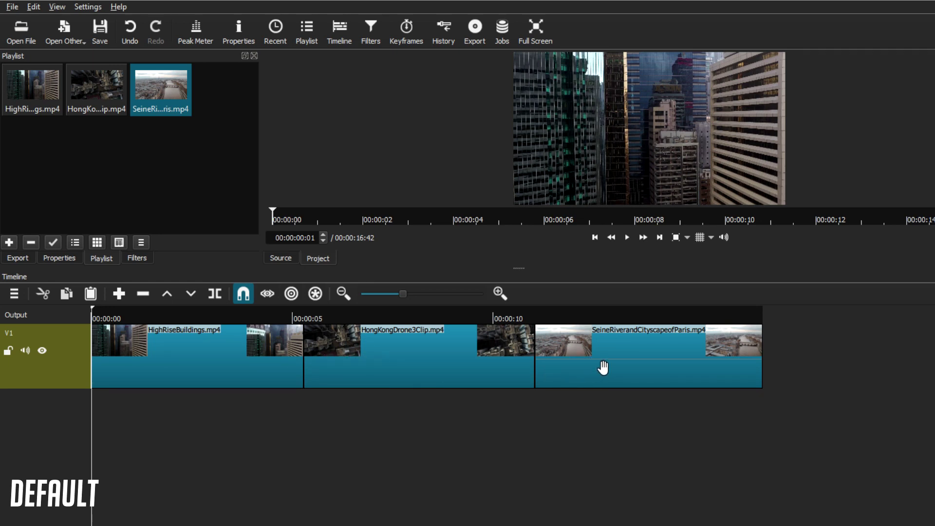
In Shotcut, overlap HongKongDrone3Clip.mp4 with HighRiseBuildings.mp4 and SeineRiverandCityscapeofParis.mp4 with HongKongDrone3Clip.mp4 to create a transition at each join.
left_click_drag(603, 367, 526, 378)
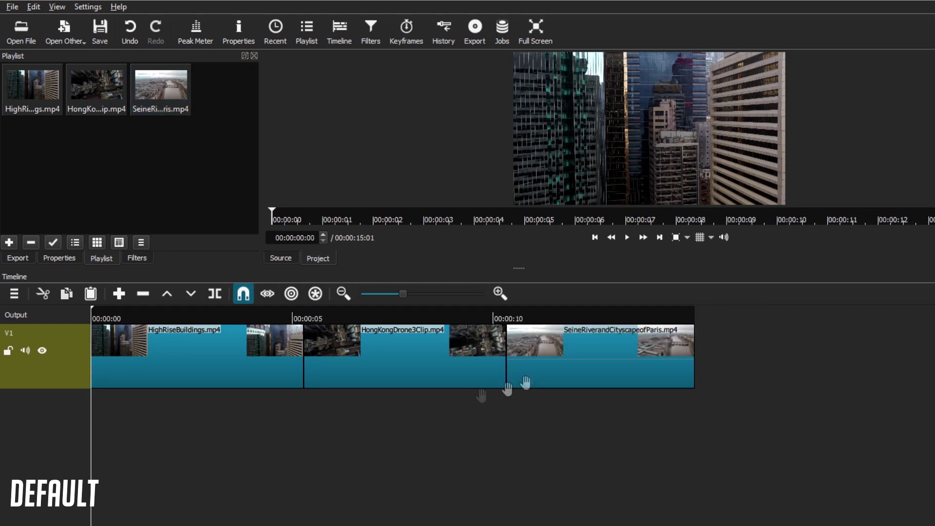
left_click(398, 370)
left_click_drag(396, 363, 378, 366)
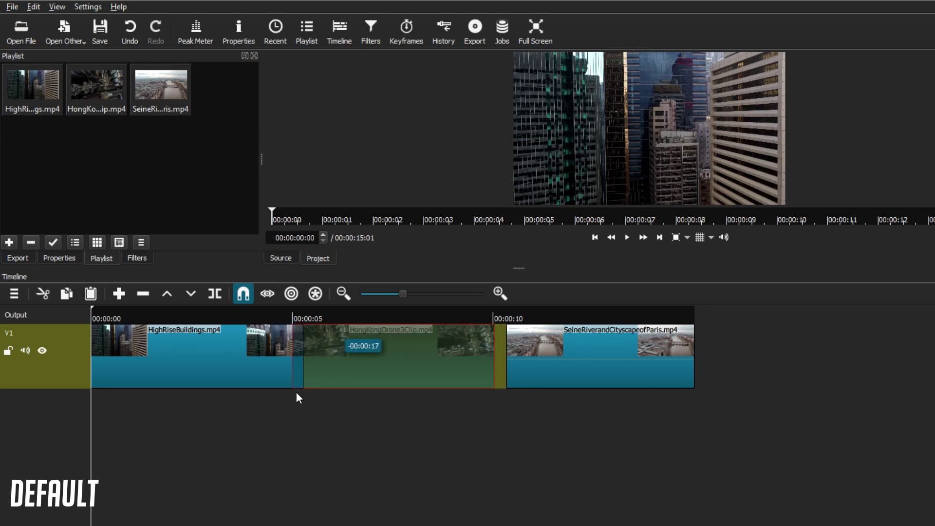
left_click_drag(296, 393, 296, 393)
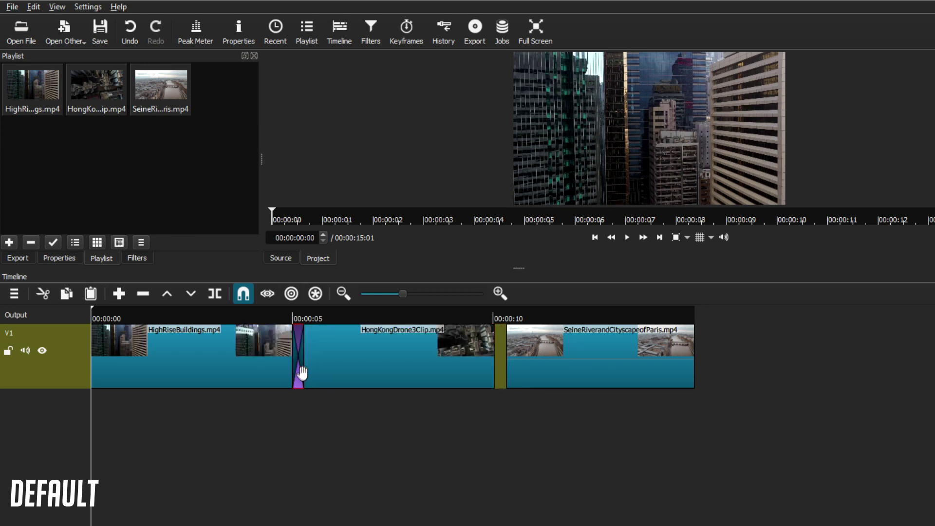
left_click_drag(311, 367, 299, 372)
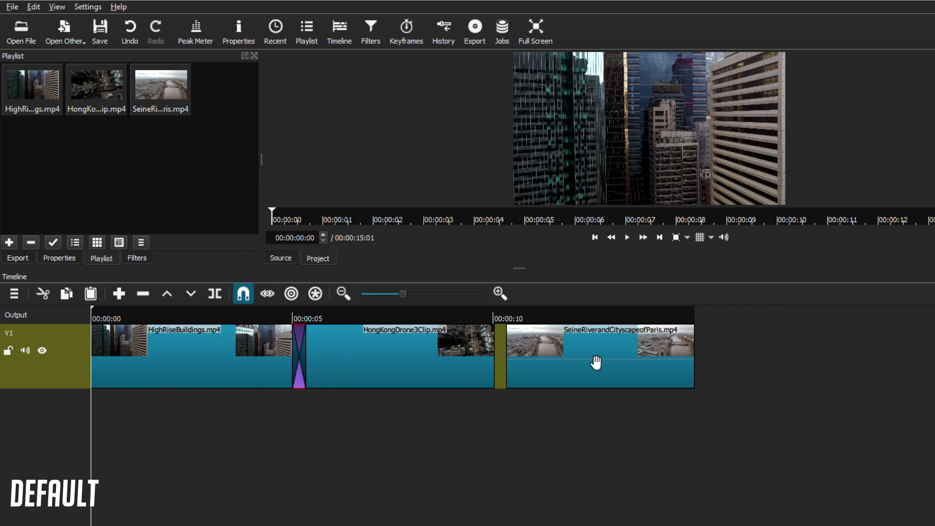
left_click_drag(589, 363, 557, 366)
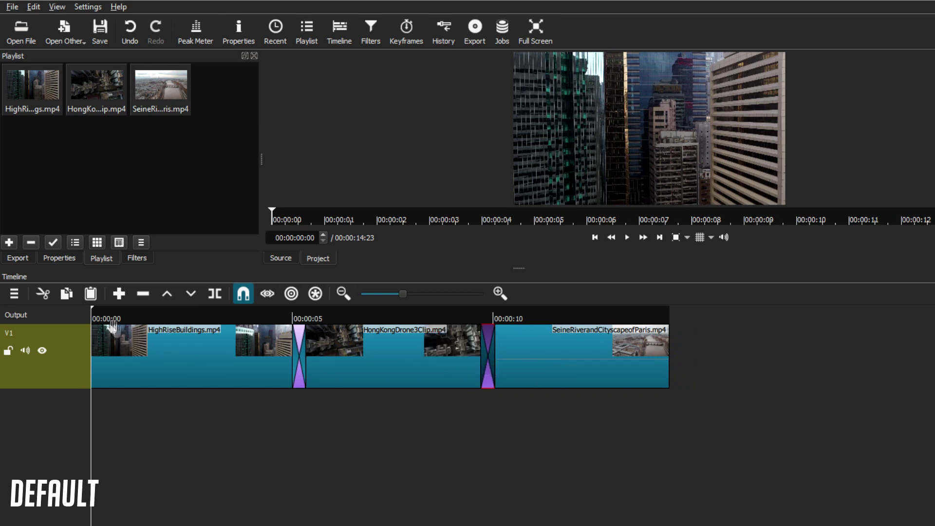
Play back the transition between HighRiseBuildings.mp4 and HongKongDrone3Clip.mp4 twice from just before its start.
left_click_drag(91, 309, 291, 314)
left_click(625, 238)
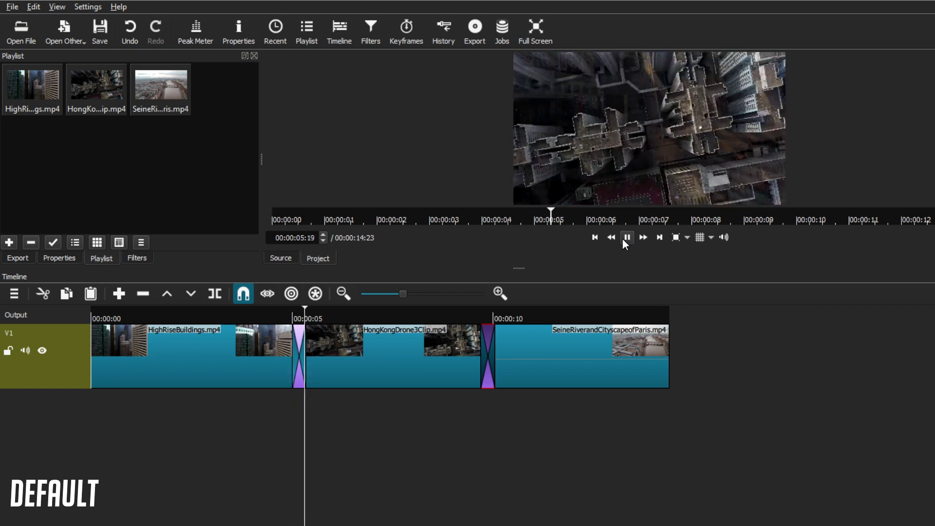
left_click(627, 238)
left_click_drag(316, 312, 292, 316)
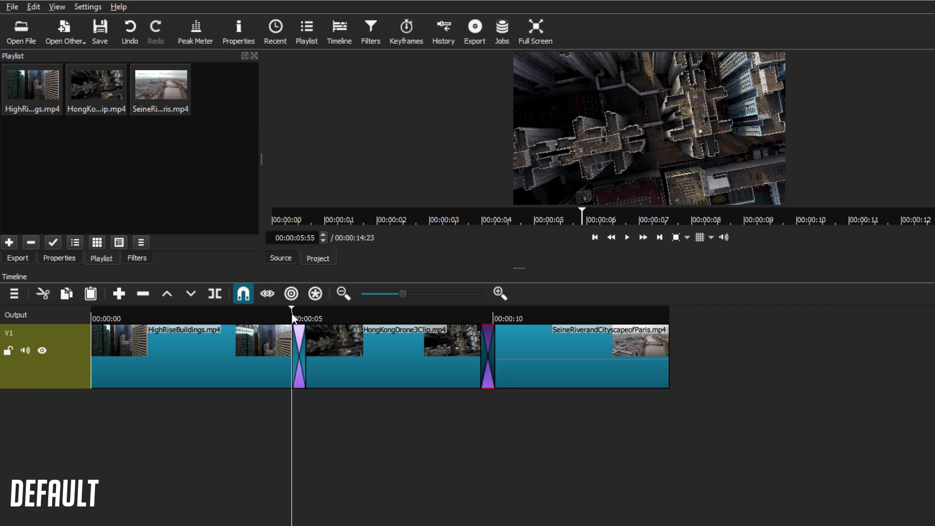
left_click(627, 238)
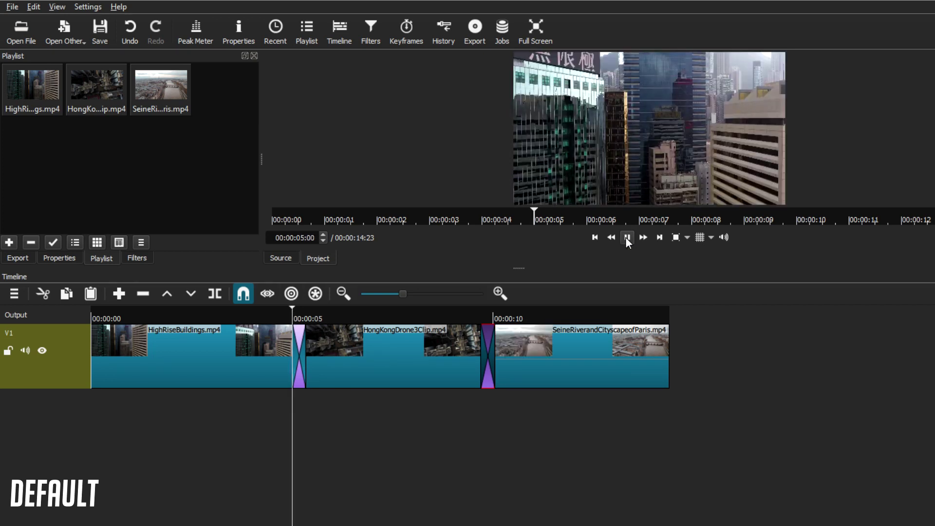
left_click(627, 238)
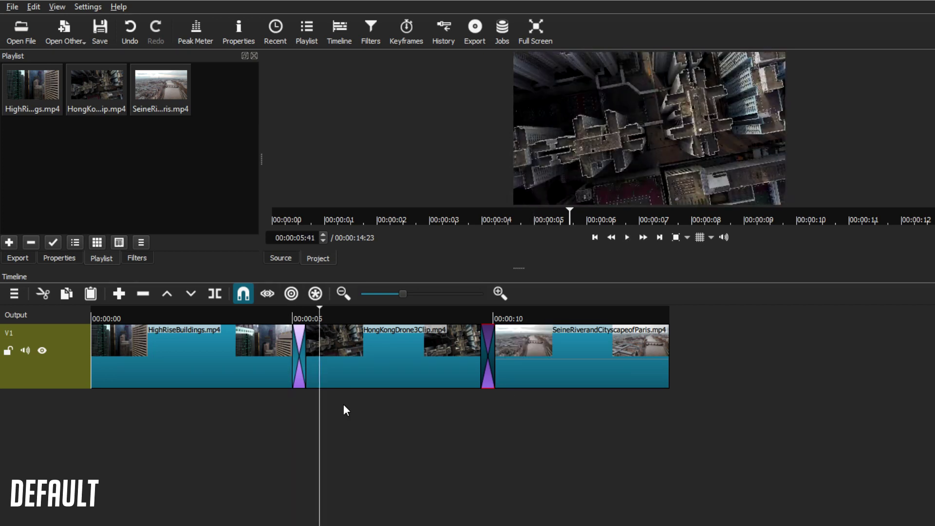
Change the video type of the transition between HighRiseBuildings.mp4 and HongKongDrone3Clip.mp4 to Bar Horizontal.
left_click(298, 365)
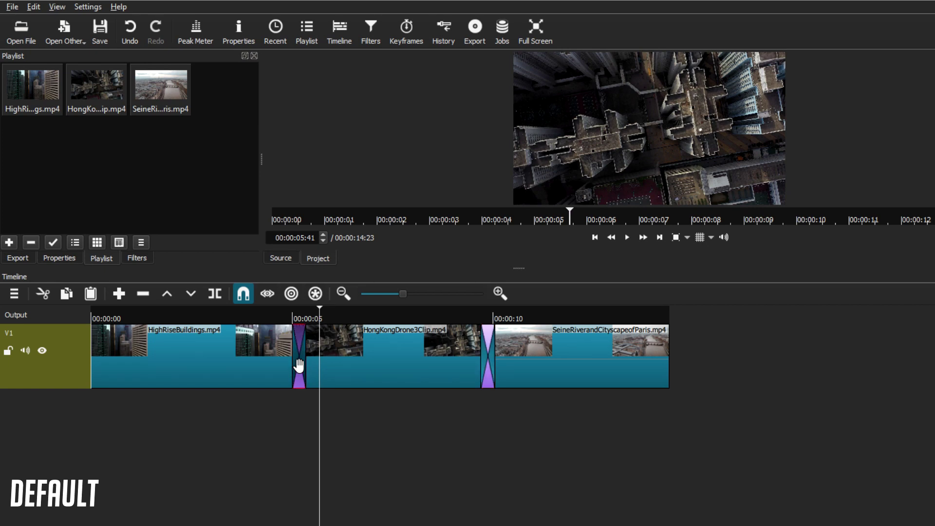
right_click(300, 365)
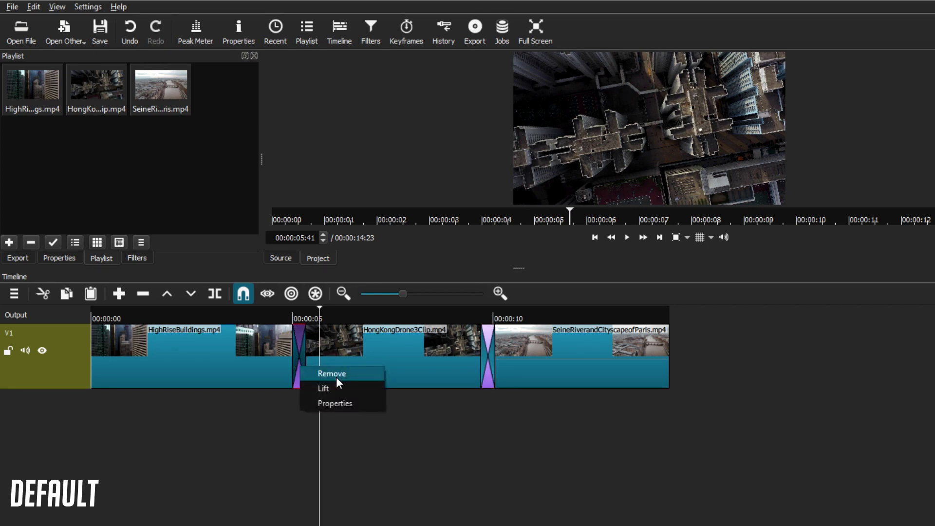
left_click(334, 406)
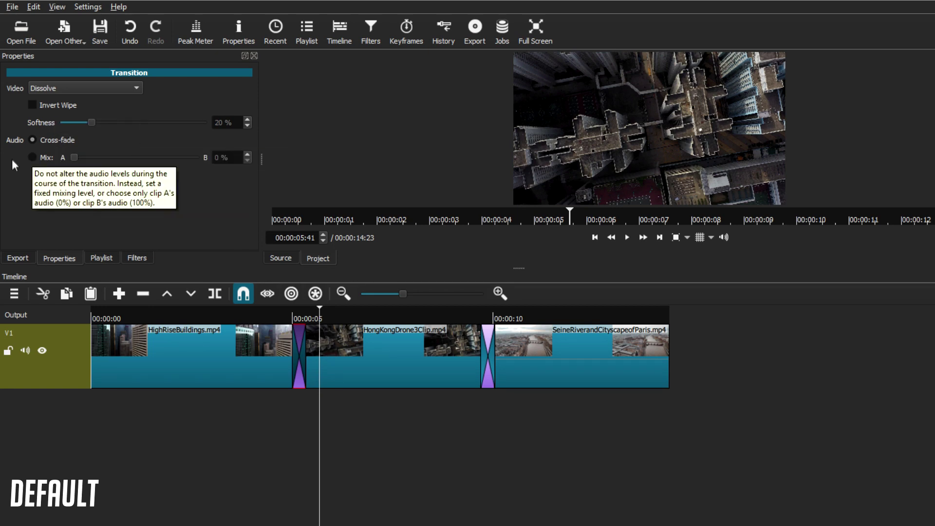
left_click(60, 90)
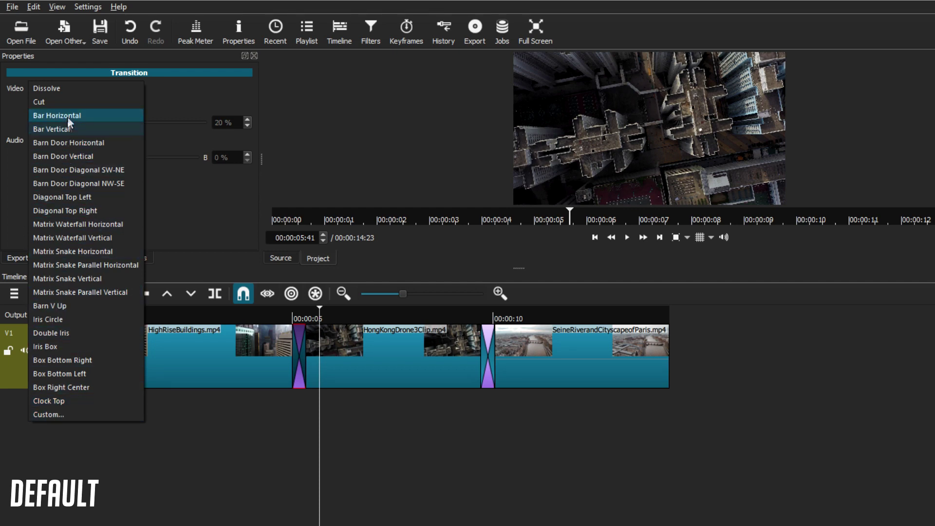
left_click(67, 116)
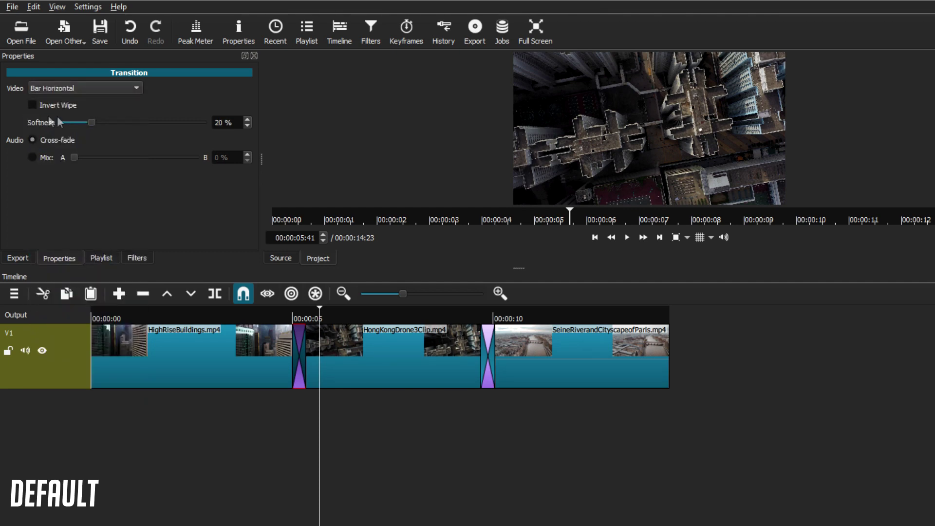
Play back the Bar Horizontal transition from just before its start.
left_click_drag(320, 309, 290, 311)
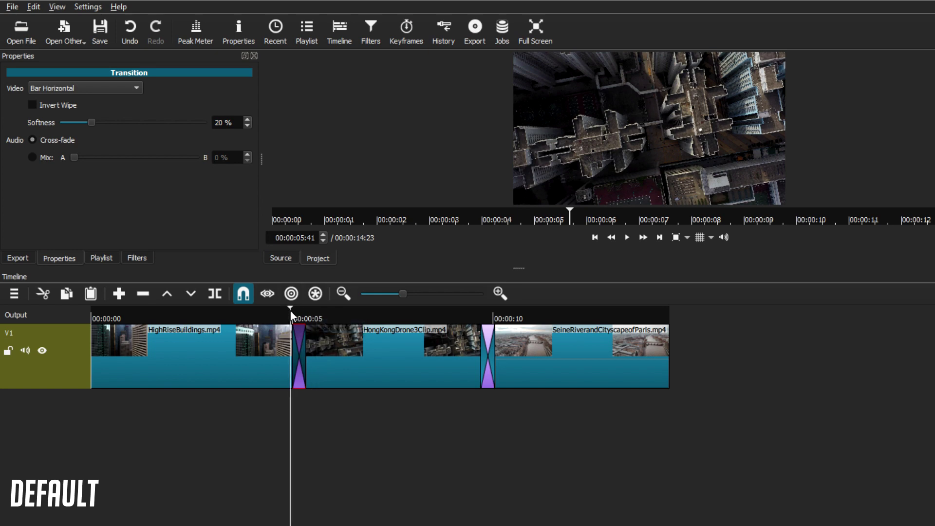
left_click(630, 234)
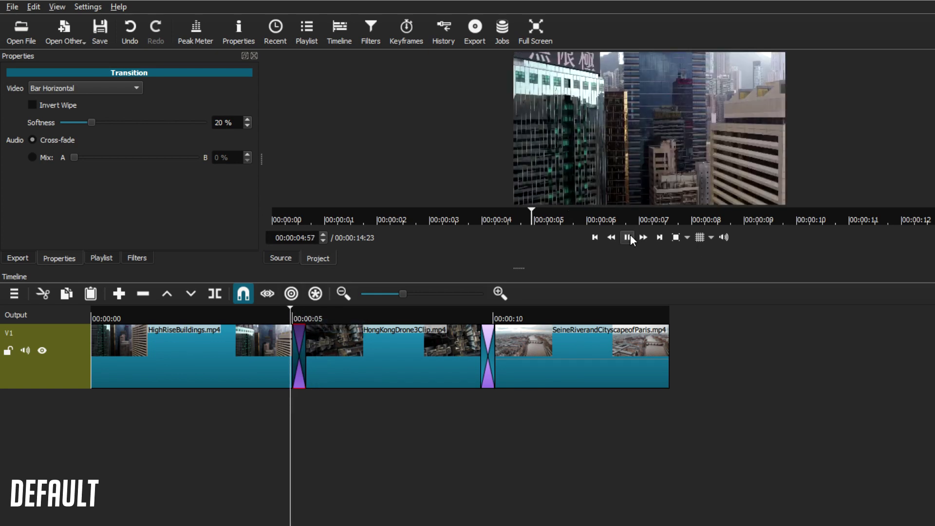
left_click(629, 235)
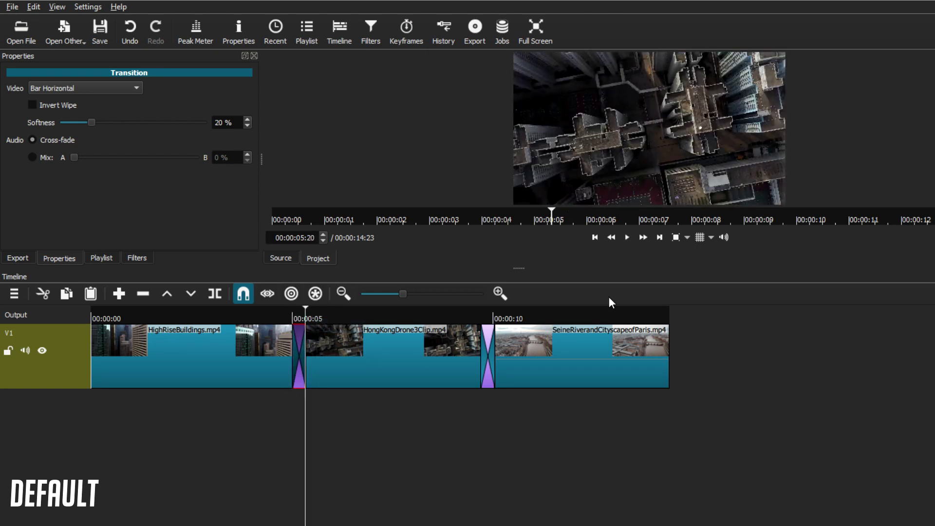
Enable Invert Wipe for the Bar Horizontal transition and return the playhead to just before it.
mouse_move(91, 123)
left_mouse_down()
mouse_move(115, 123)
mouse_move(95, 124)
left_mouse_up()
left_click(32, 106)
left_click_drag(306, 308, 291, 308)
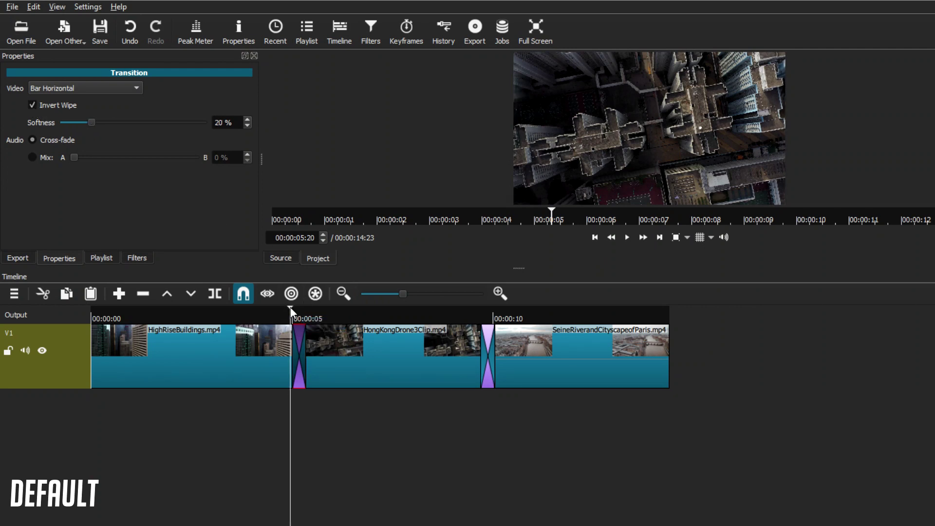
Play back the inverted Bar Horizontal transition and scrub across it to just past its end.
left_click(627, 238)
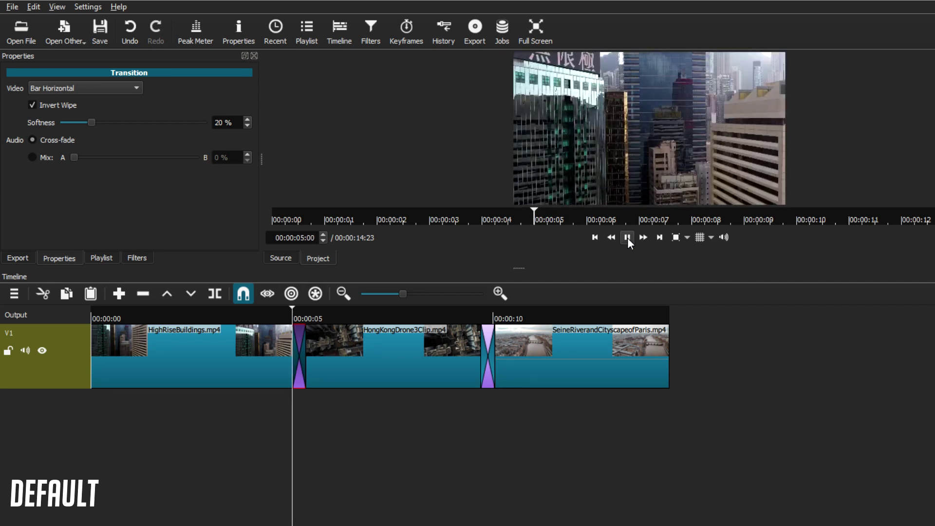
left_click(625, 239)
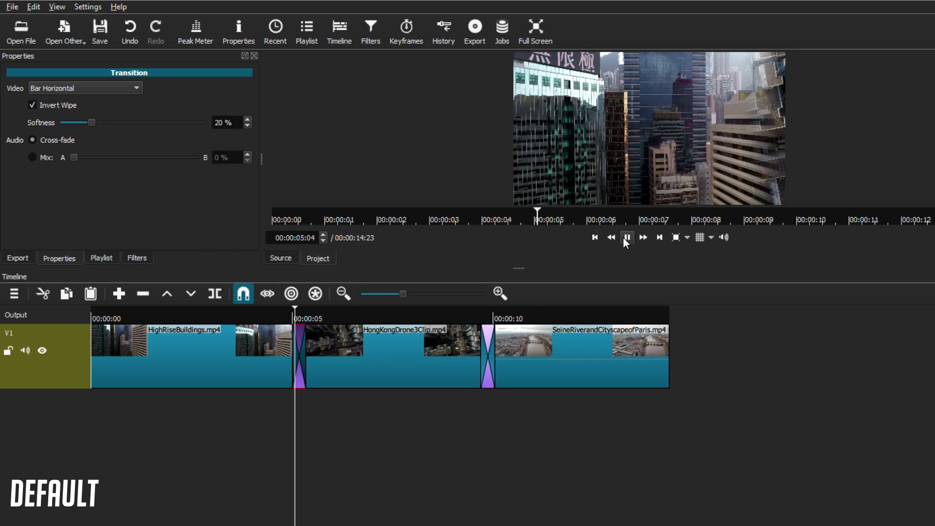
left_click(300, 312)
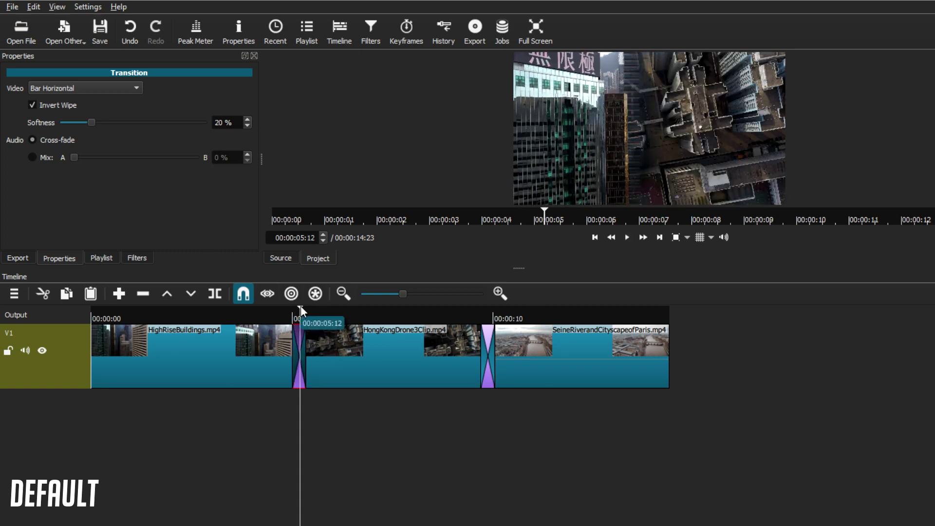
left_click_drag(300, 307, 322, 310)
Set the transition after HighRiseBuildings.mp4 to Iris Circle and choose another video type for the transition before SeineRiverandCityscapeofParis.mp4.
left_click(110, 89)
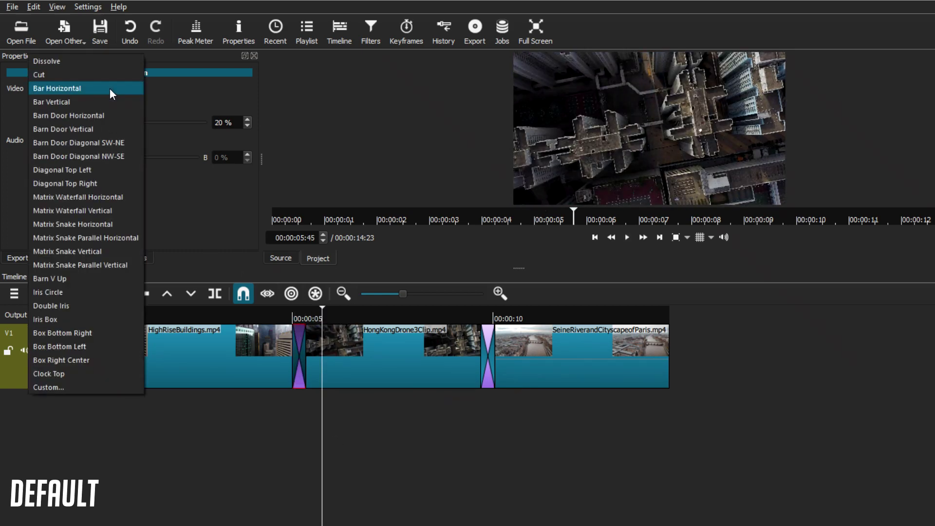
left_click(66, 292)
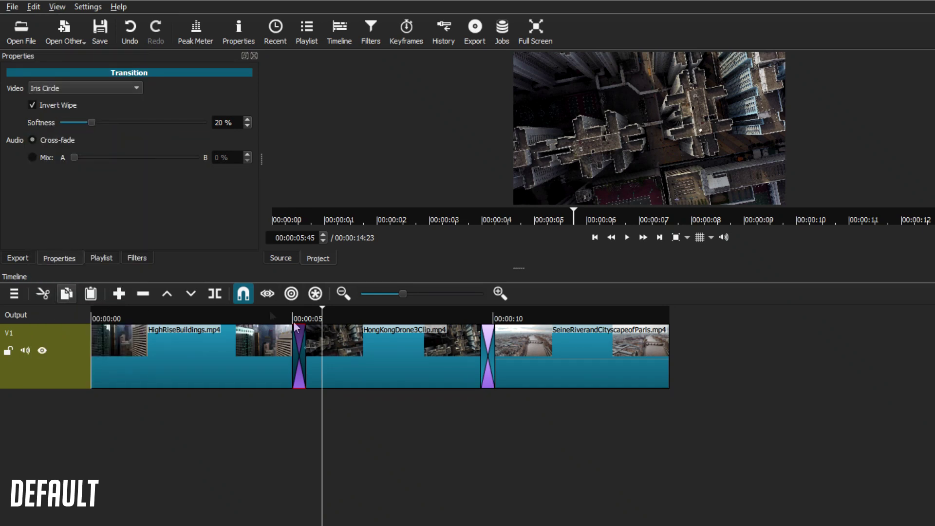
left_click(489, 355)
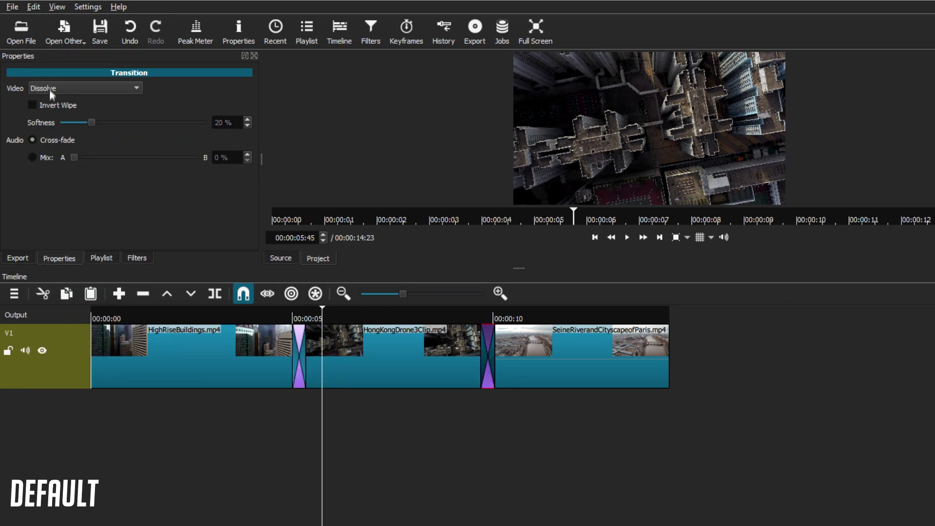
left_click(49, 88)
left_click(60, 131)
Turn off Invert Wipe for the Iris Circle transition, keeping its type, and show the Playlist.
left_click(297, 361)
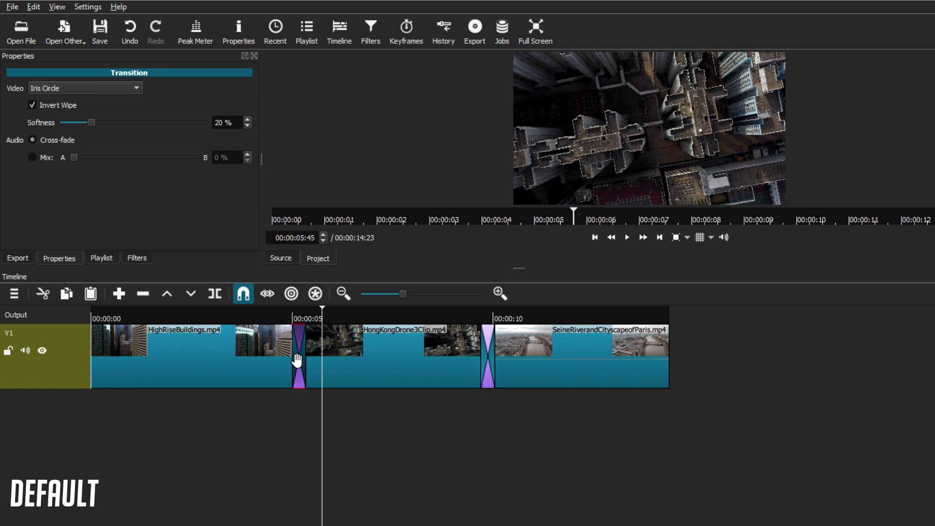
left_click(136, 88)
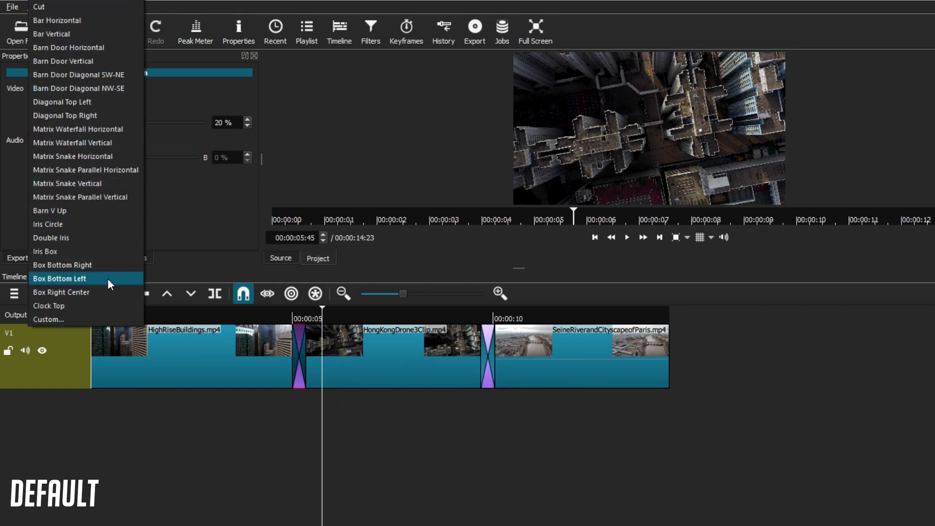
key("Escape")
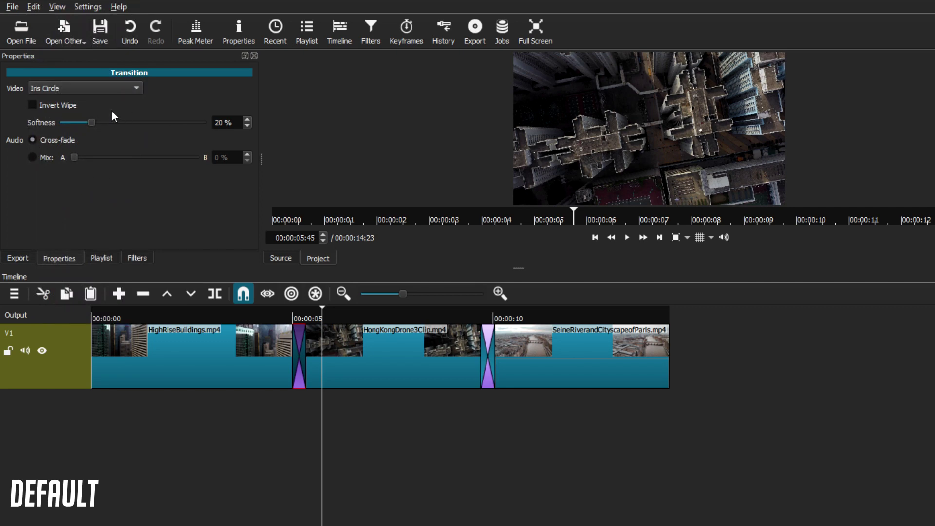
left_click(102, 258)
left_click_drag(363, 321, 480, 321)
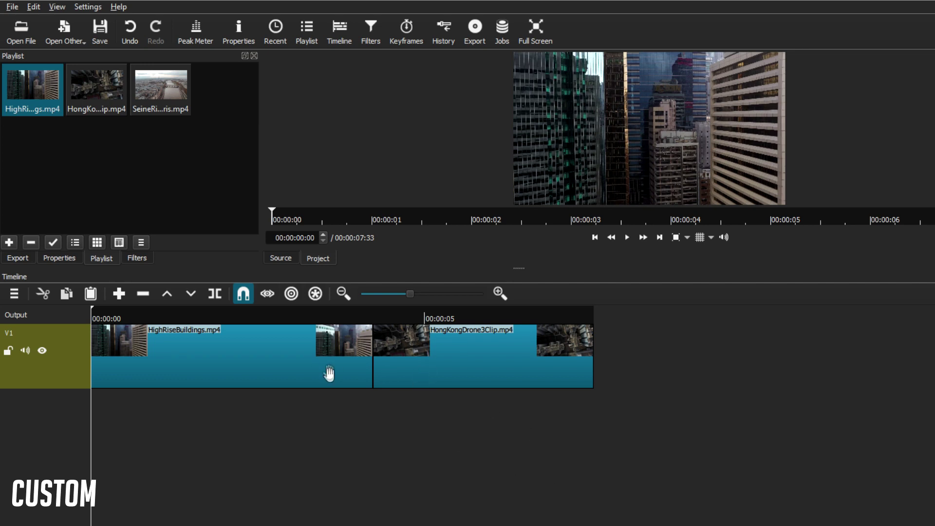
Add a second video track and move HongKongDrone3Clip.mp4 onto V2 so it overlaps the end of HighRiseBuildings.mp4.
left_click(11, 296)
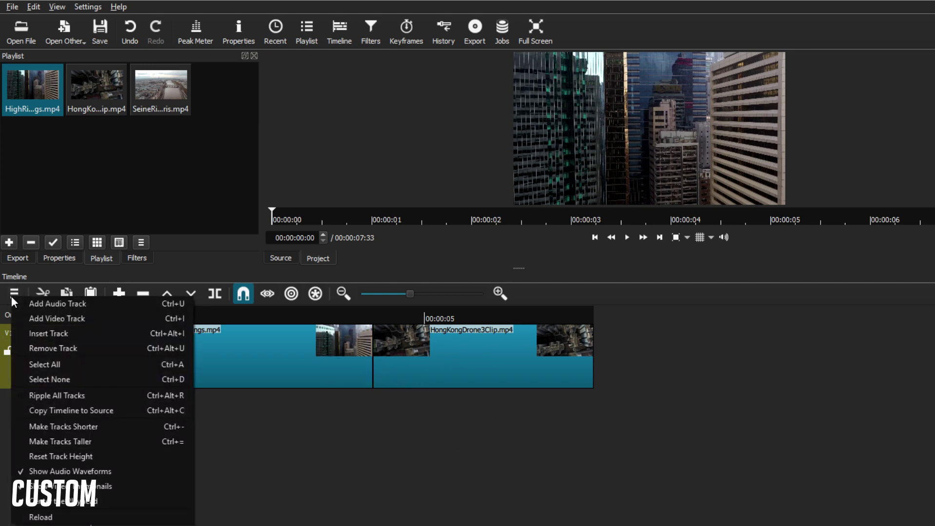
left_click(34, 318)
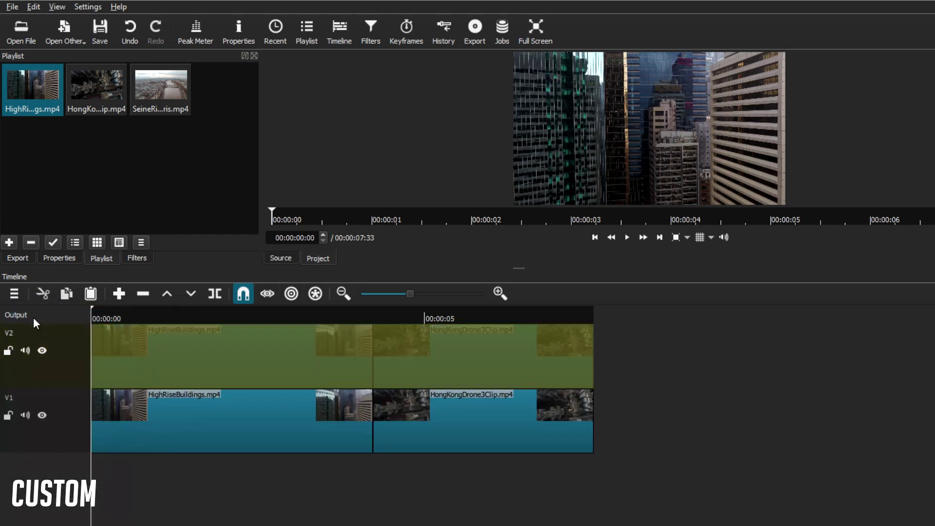
left_click(432, 446)
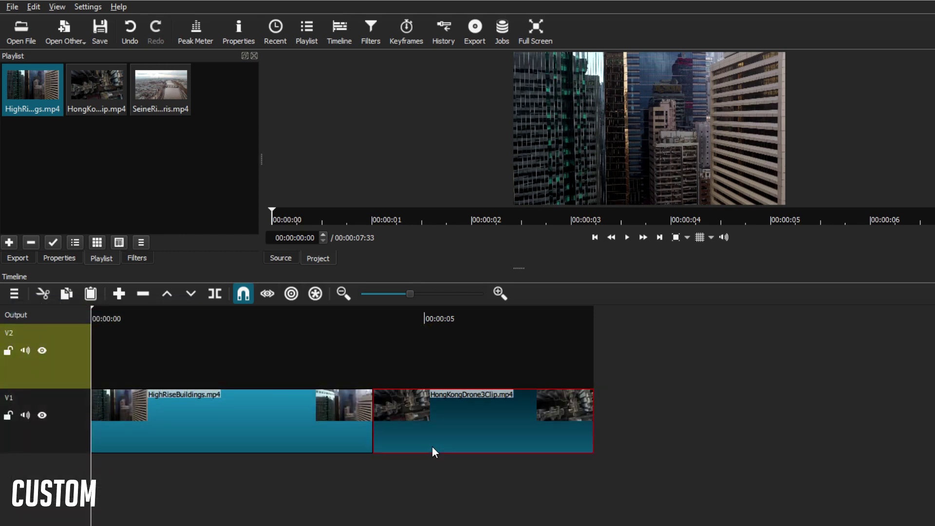
left_click_drag(437, 410, 409, 365)
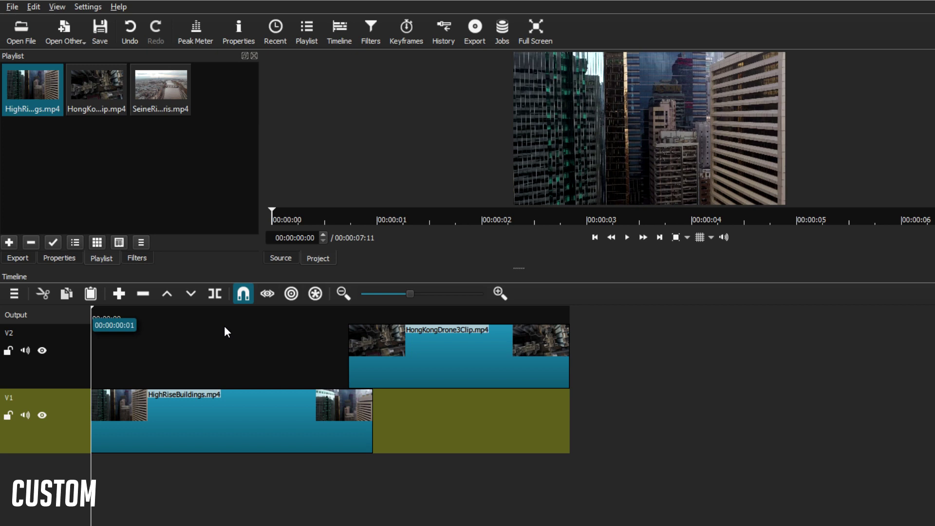
Split HongKongDrone3Clip.mp4 on V2 at 00:00:04:14, where HighRiseBuildings.mp4 ends, and select the short overlapping piece.
left_click(371, 314)
left_click_drag(413, 296, 481, 351)
left_click(469, 308)
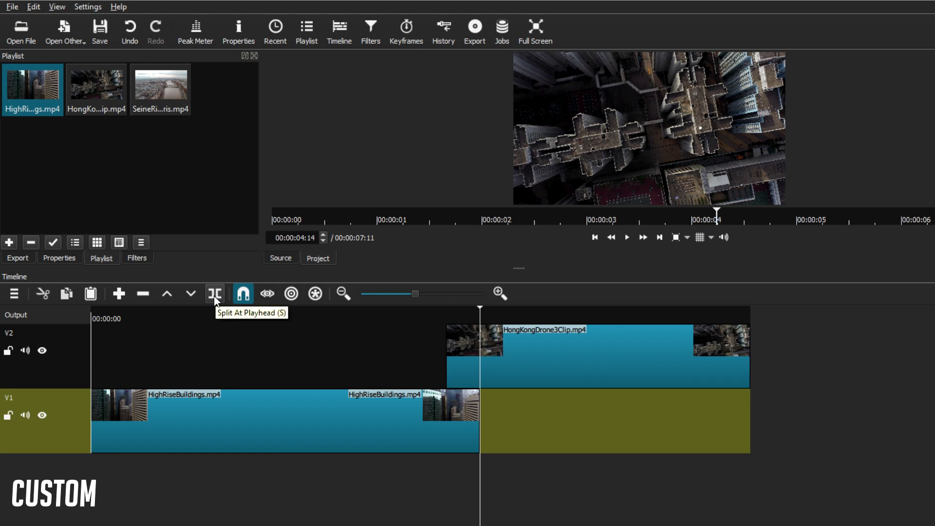
right_click(480, 360)
left_click(540, 445)
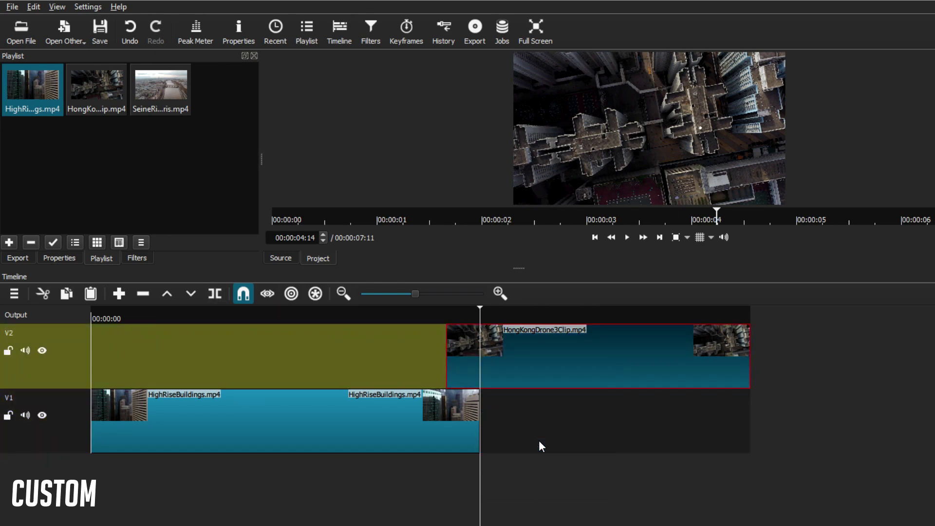
left_click(465, 378)
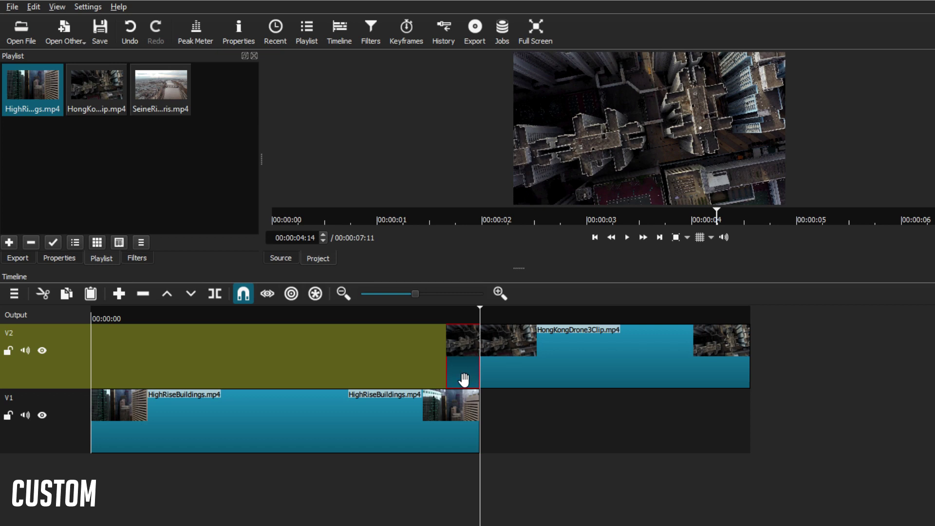
Show the keyframes view beside the timeline and widen it.
left_click(413, 32)
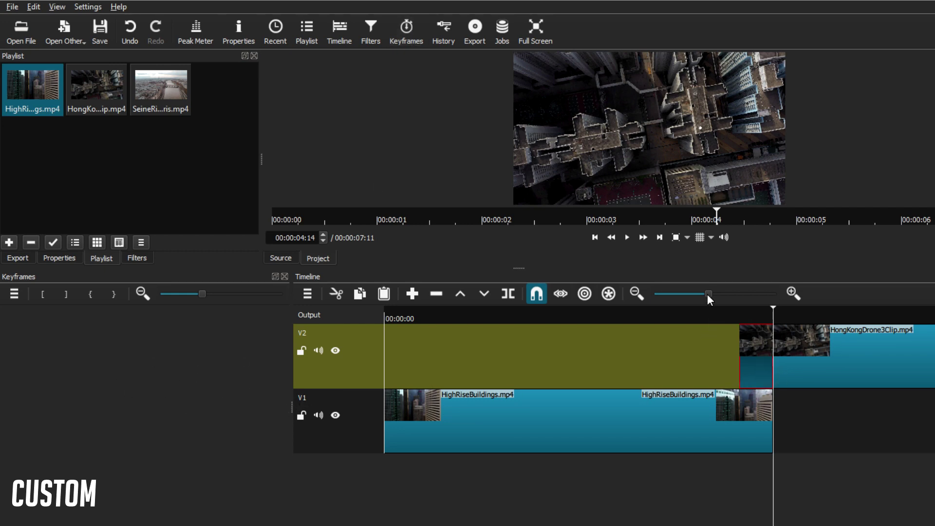
left_click_drag(702, 294, 700, 295)
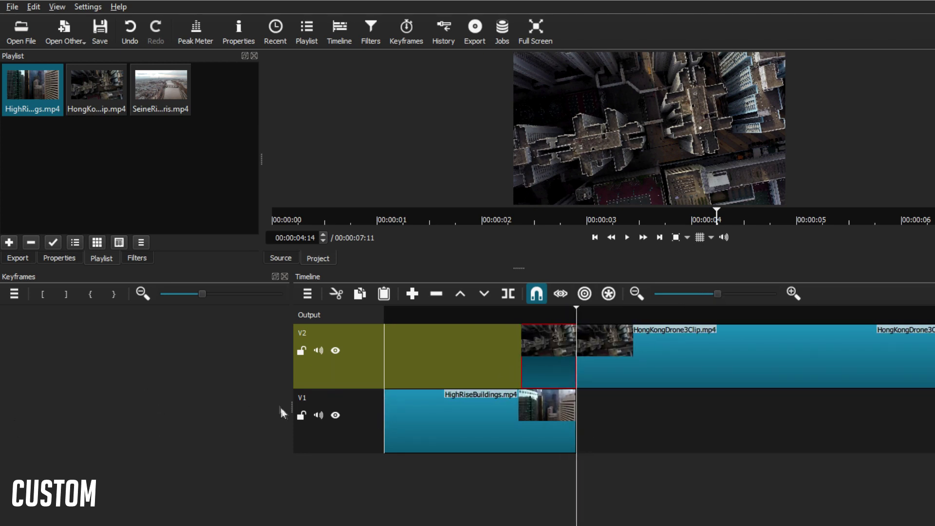
left_click_drag(291, 407, 313, 407)
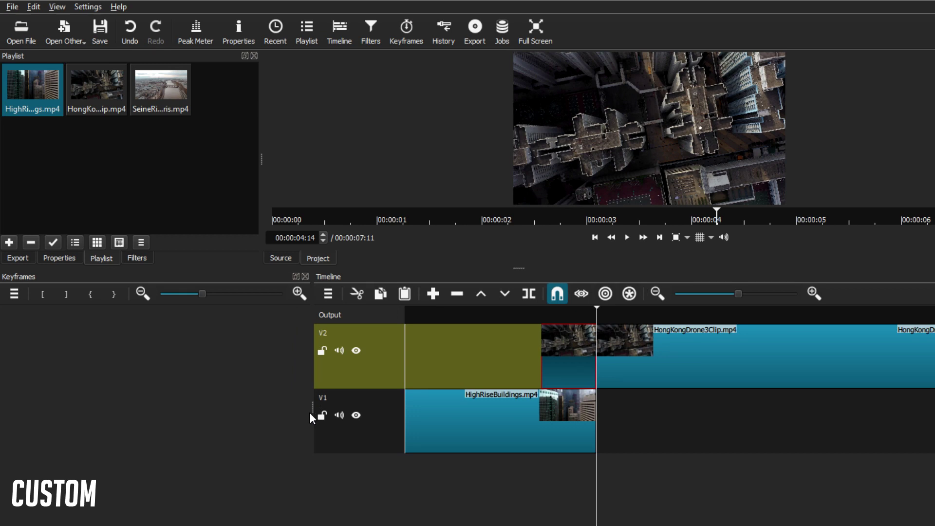
Add the Size and Position video filter to the short overlapping HongKongDrone3Clip.mp4 piece and enlarge its keyframes and filter settings.
left_click(136, 258)
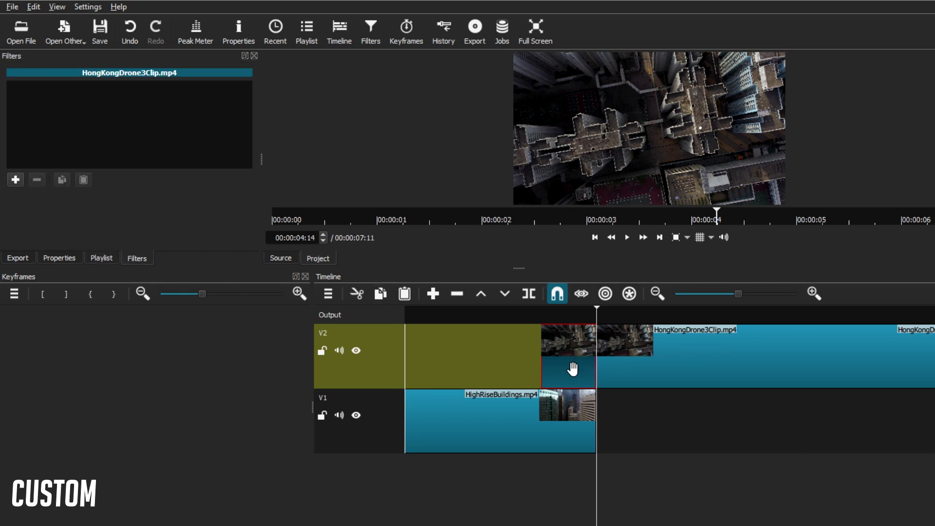
left_click(10, 180)
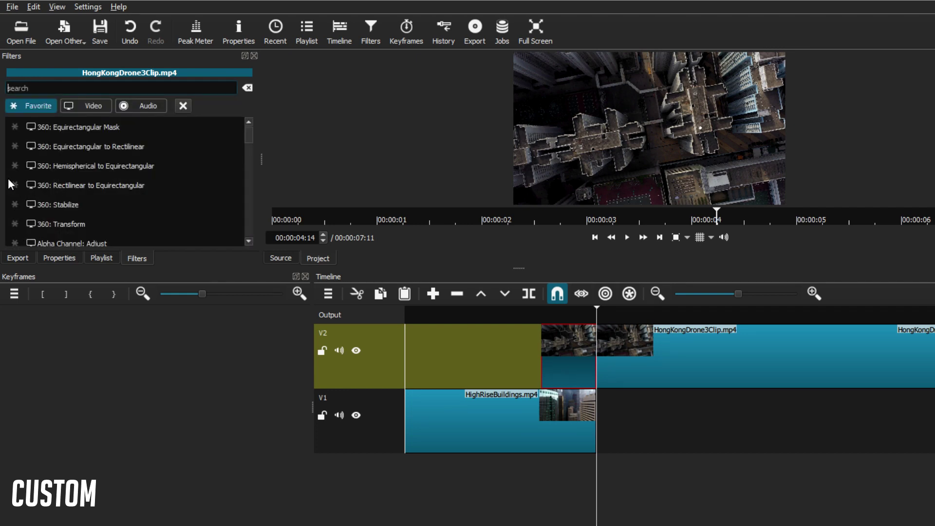
left_click(100, 106)
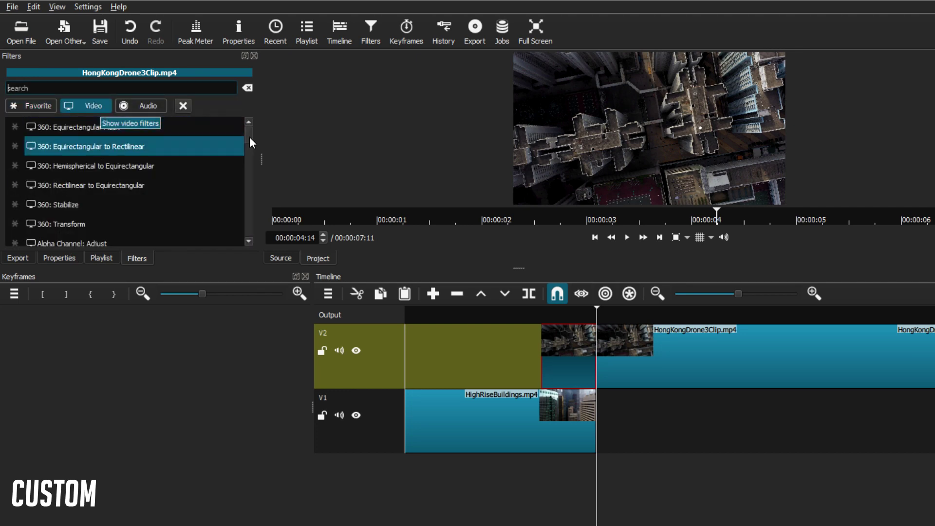
scroll(251, 206, "down", 10)
scroll(250, 212, "down", 5)
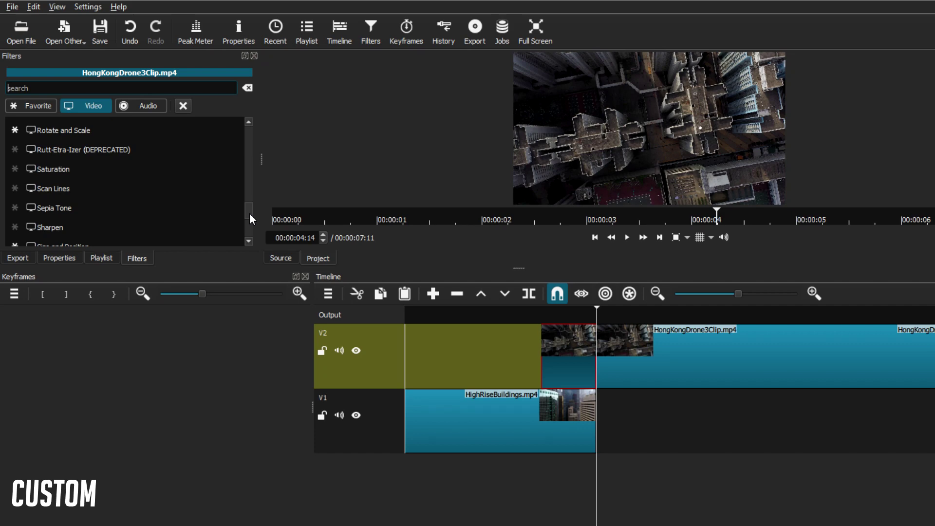
left_click(144, 241)
left_click_drag(213, 295, 245, 295)
left_click_drag(267, 159, 384, 161)
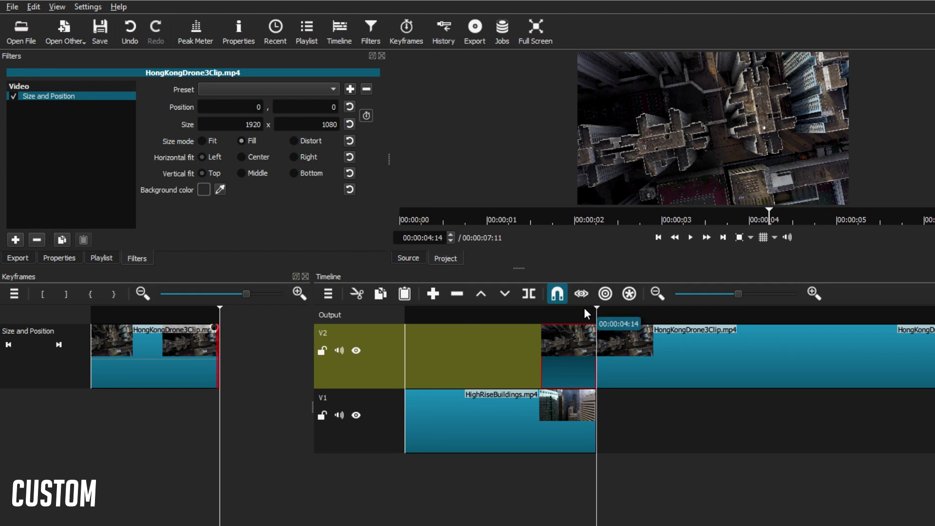
Give the Size and Position filter an 8-frame opening ramp and set its horizontal position at the clip's start to -1920.
left_click(167, 369)
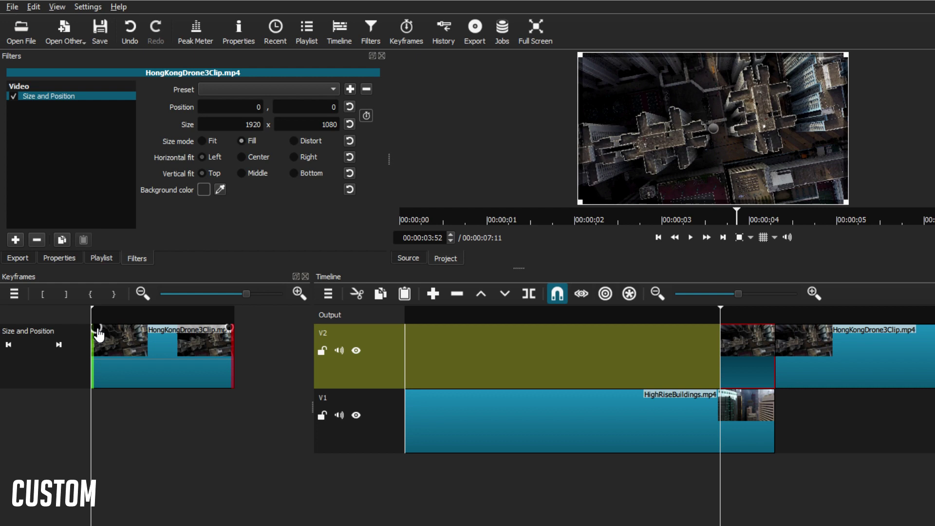
left_click_drag(111, 336, 132, 339)
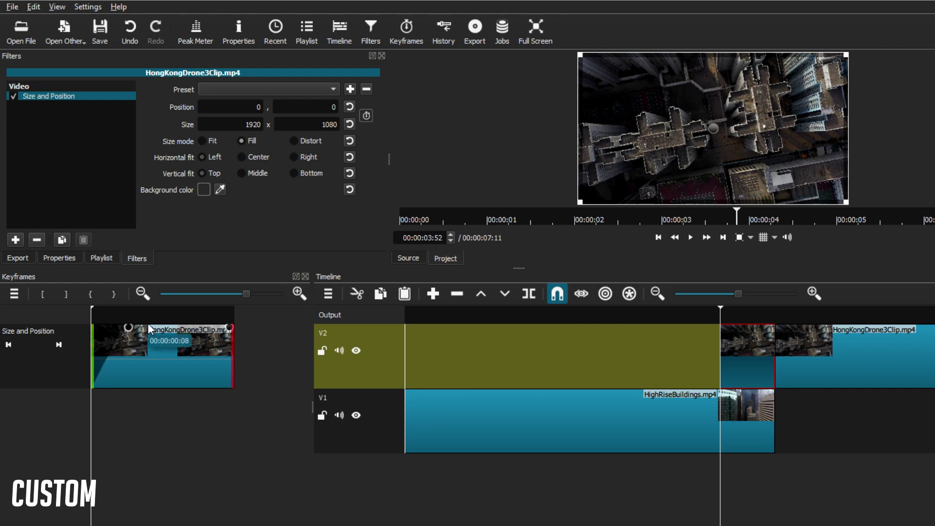
double_click(259, 107)
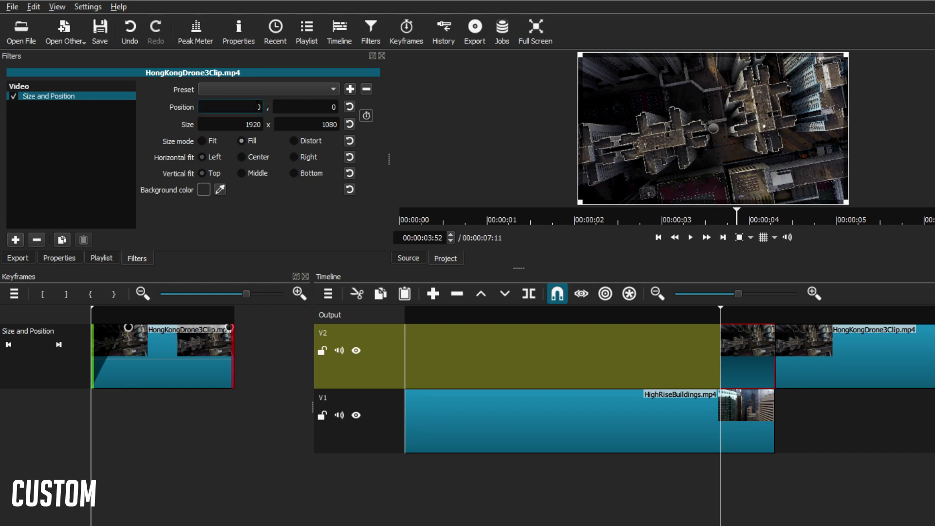
type("-1920")
Scrub through and play back the slide-in of HongKongDrone3Clip.mp4 from the start of the overlap.
left_click(92, 308)
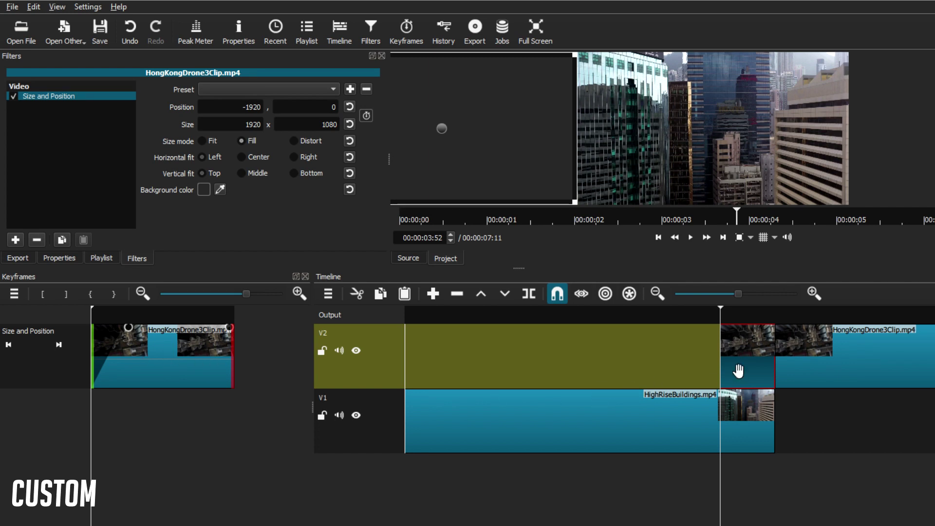
left_click_drag(91, 308, 165, 309)
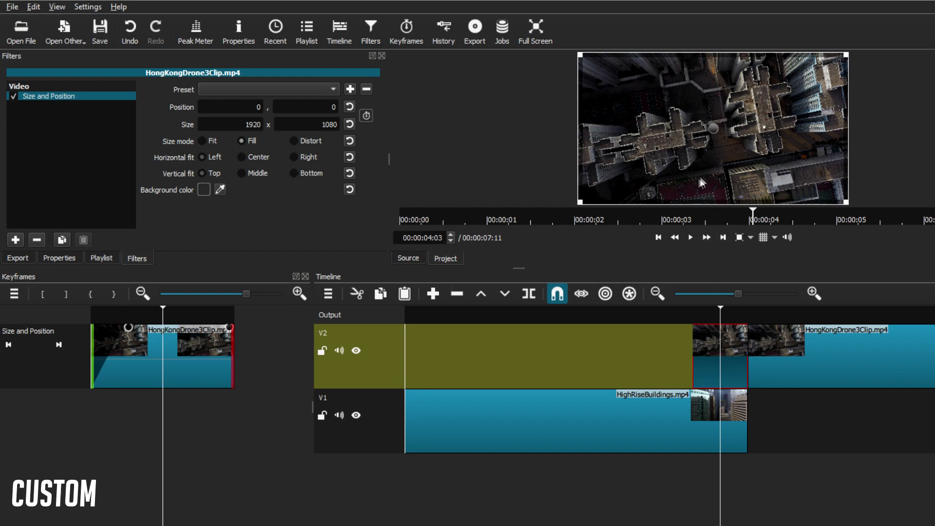
left_click_drag(165, 307, 100, 315)
left_click(691, 237)
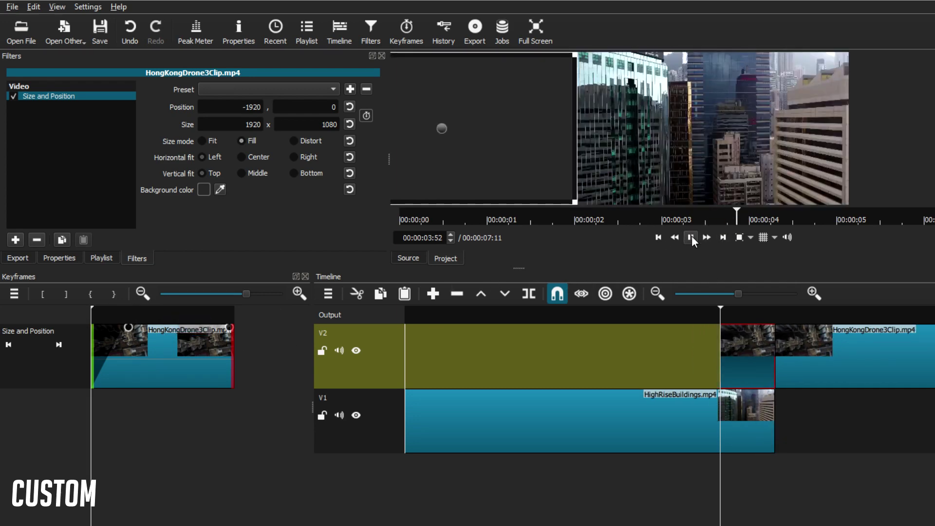
left_click(691, 237)
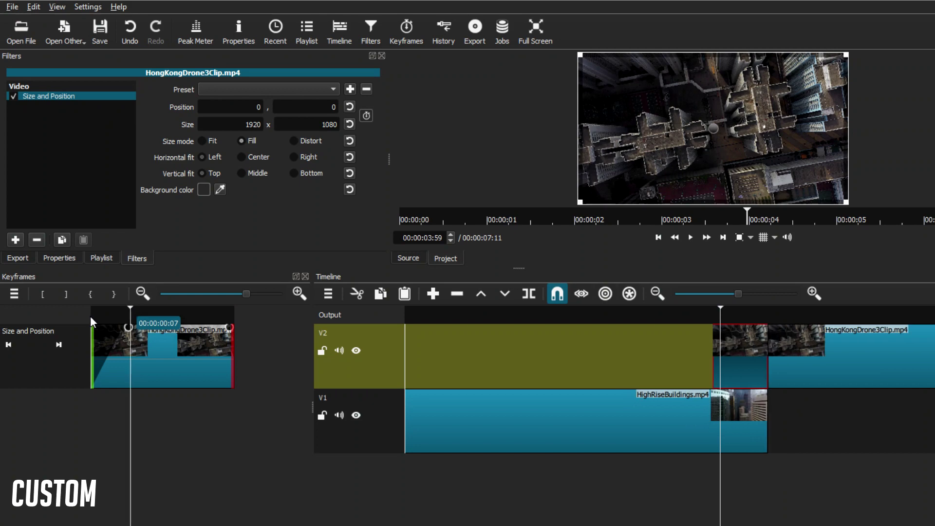
left_click(691, 237)
left_click(693, 237)
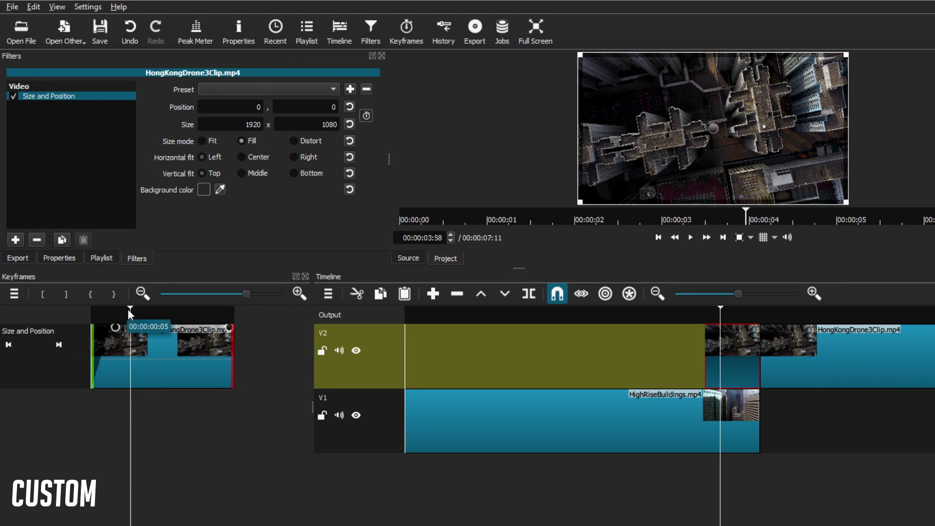
Shorten the Size and Position filter's opening ramp to 5 frames and play back the slide-in.
left_click(116, 329)
left_click(690, 237)
left_click(689, 238)
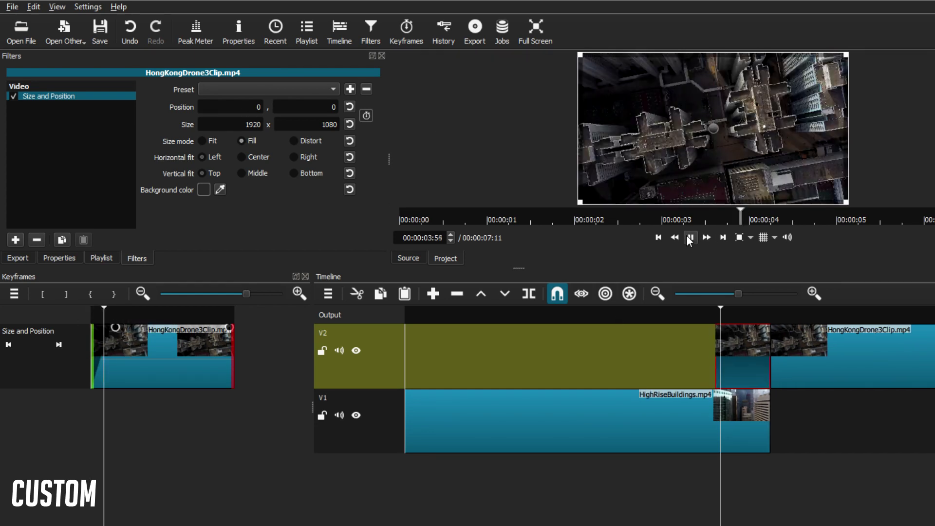
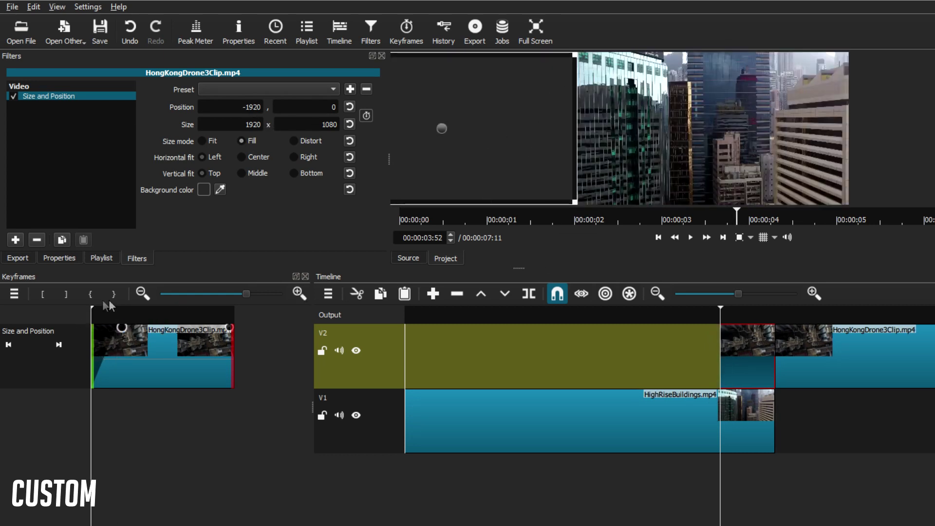
Scrub through the opening frames of the overlapping HongKongDrone3Clip.mp4 piece and replay the slide-in.
left_click_drag(94, 311, 137, 311)
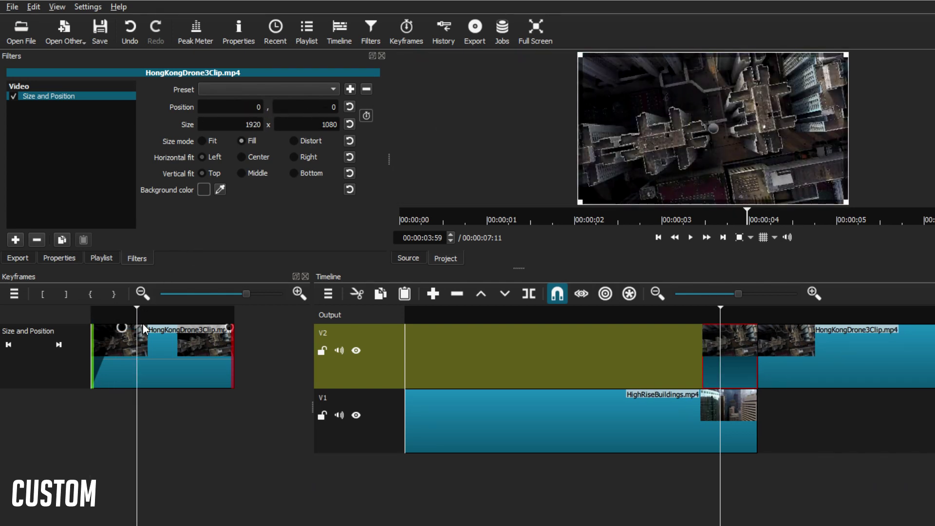
left_click_drag(136, 310, 66, 320)
left_click(691, 238)
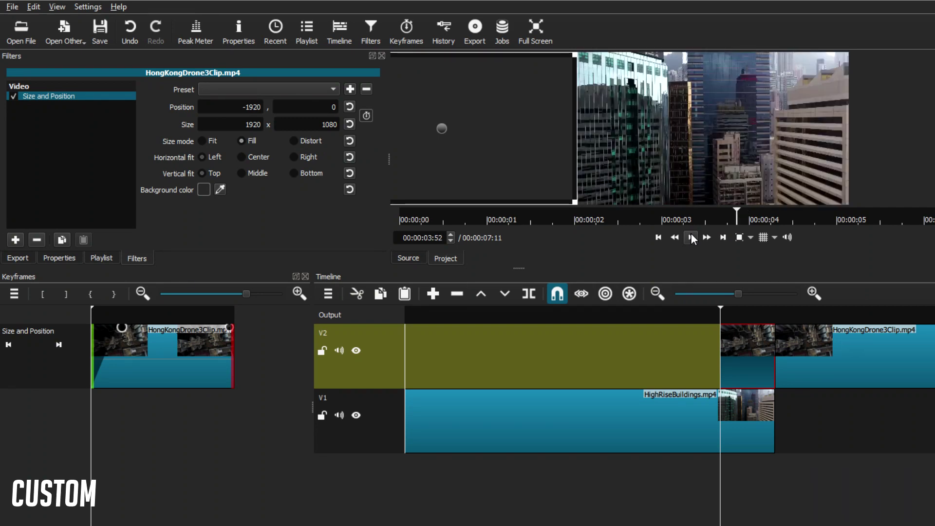
left_click(691, 237)
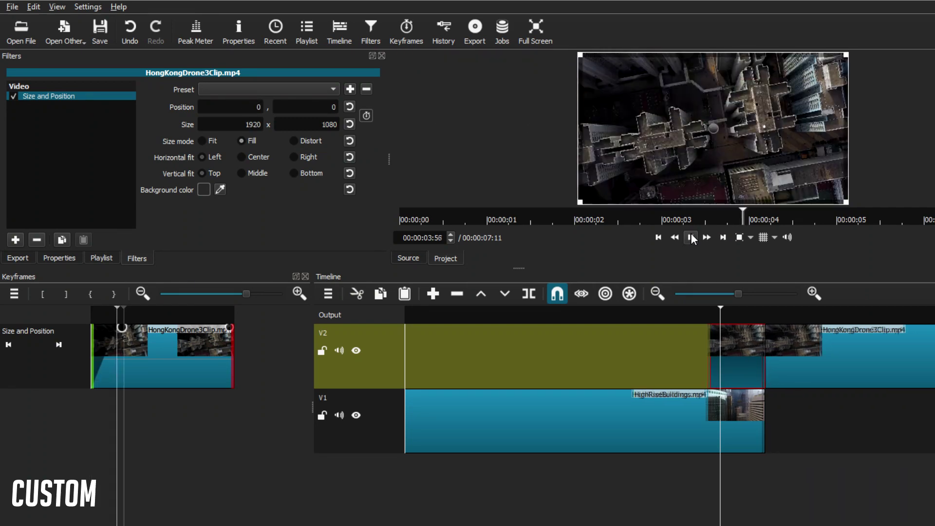
Lengthen the Size and Position filter's opening ramp to 6 frames and play back the slide-in from the start of the overlap.
left_click(130, 328)
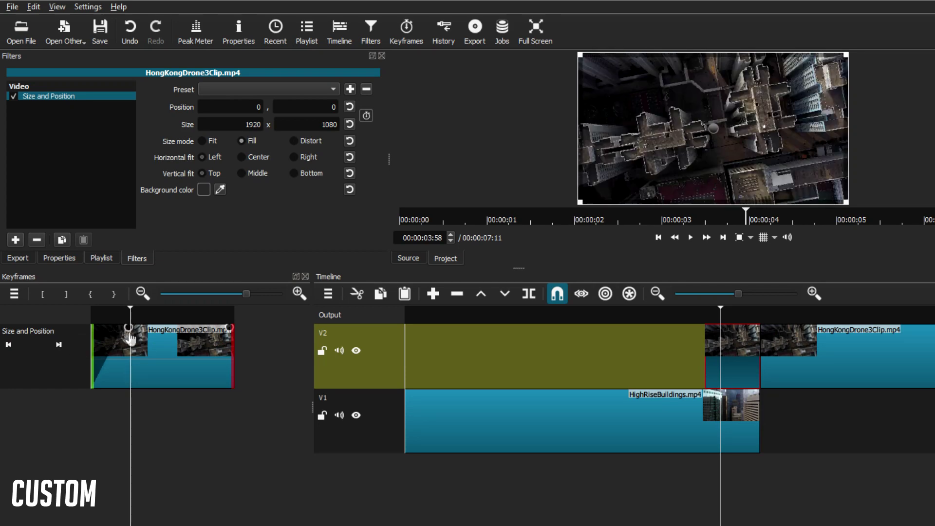
left_click_drag(124, 311, 78, 314)
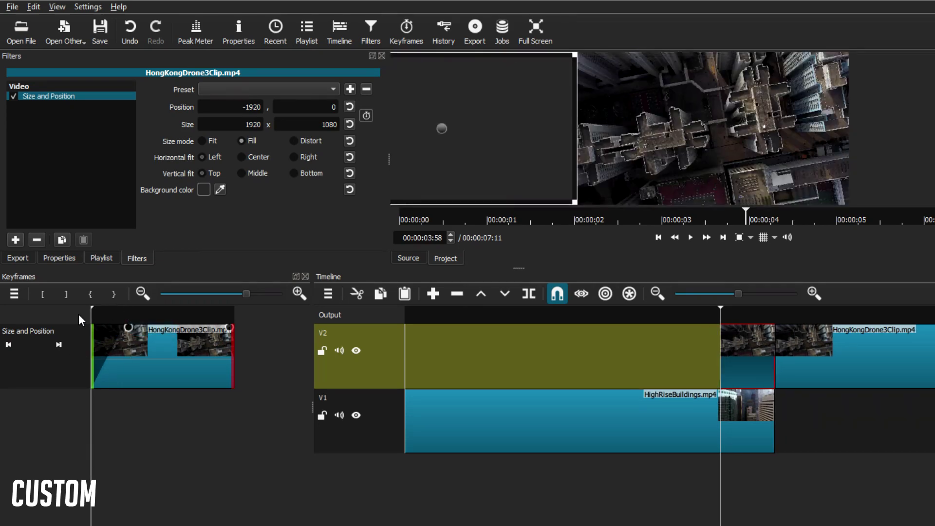
left_click(692, 237)
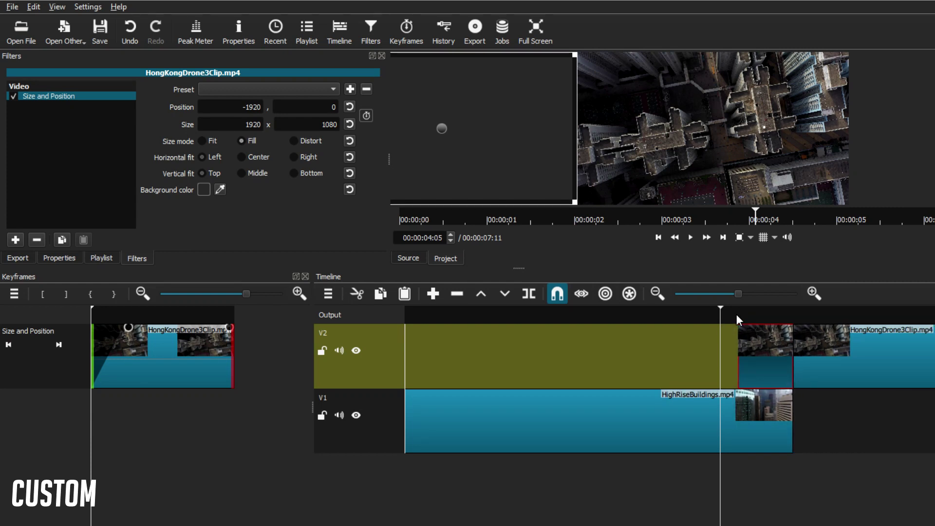
left_click(691, 238)
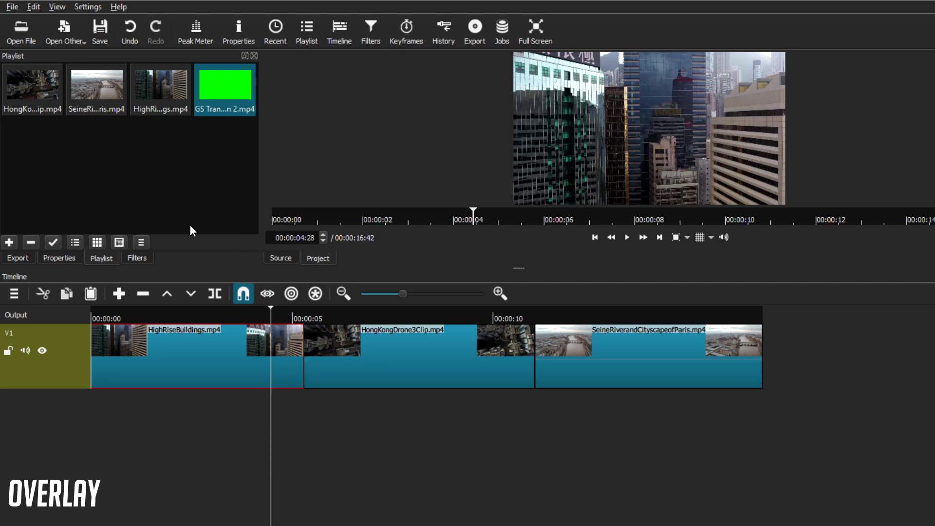
Add a second video track and place GS Transition 2.mp4 on it over the cut between HighRiseBuildings.mp4 and HongKongDrone3Clip.mp4.
left_click(14, 294)
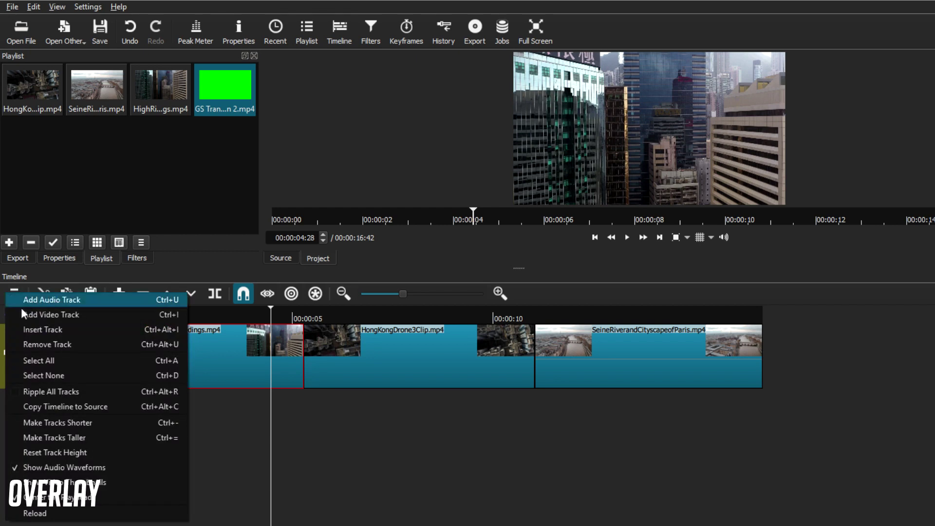
left_click(24, 309)
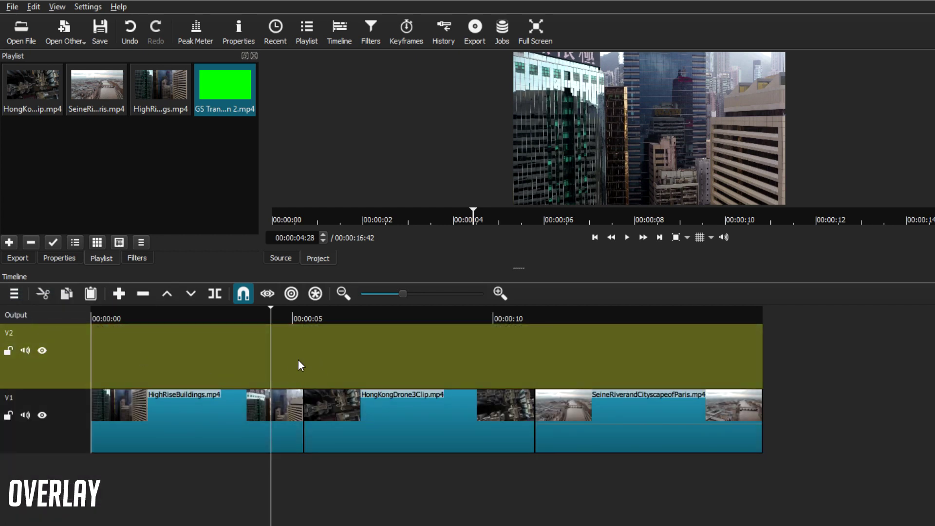
left_click_drag(227, 106, 271, 362)
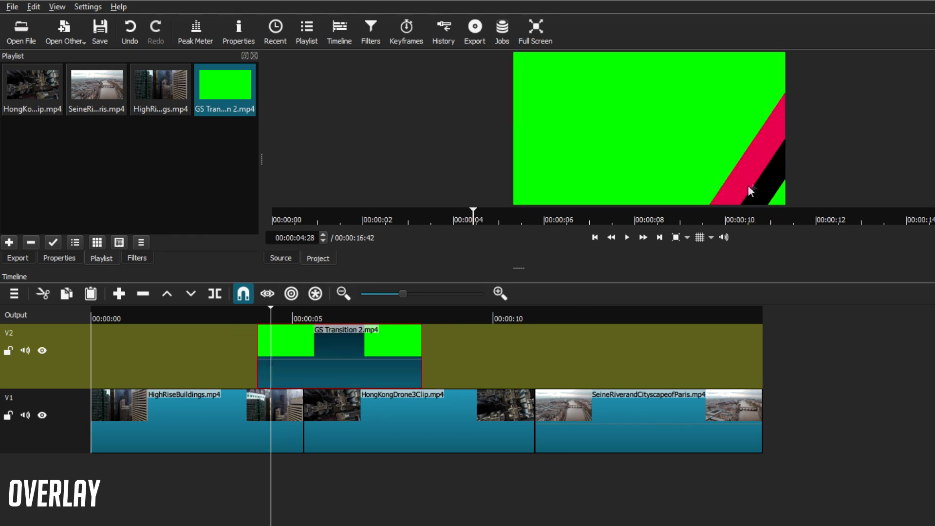
left_click_drag(271, 308, 303, 318)
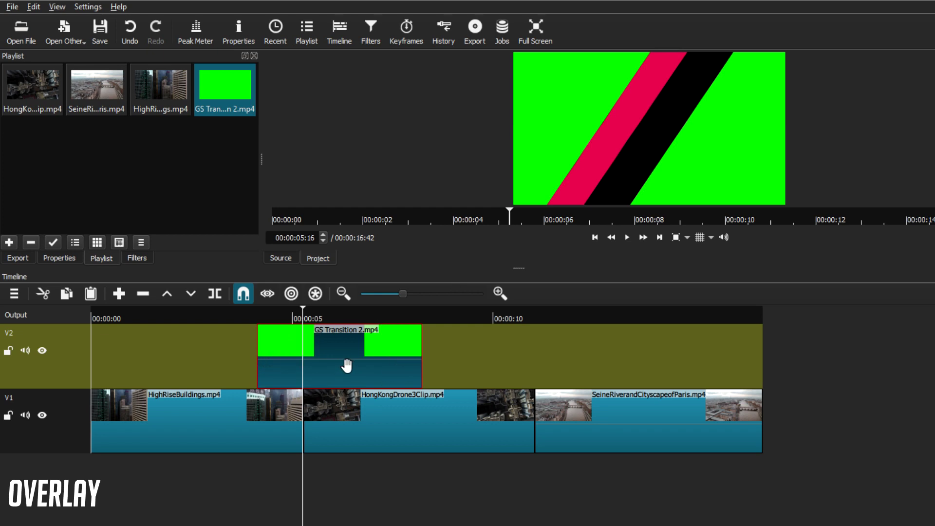
Set the playback speed of the GS Transition 2.mp4 clip on V2 to 2.4x.
left_click(60, 258)
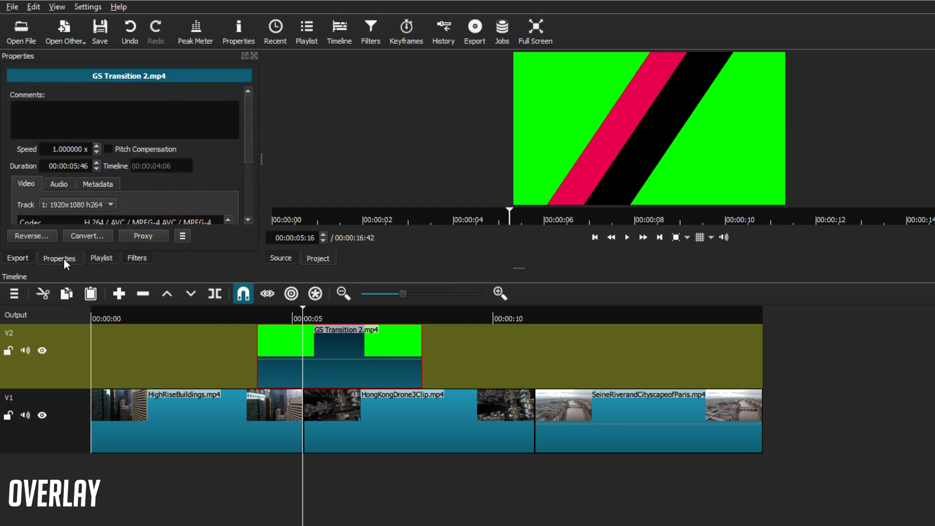
double_click(96, 145)
left_click(95, 145)
double_click(94, 145)
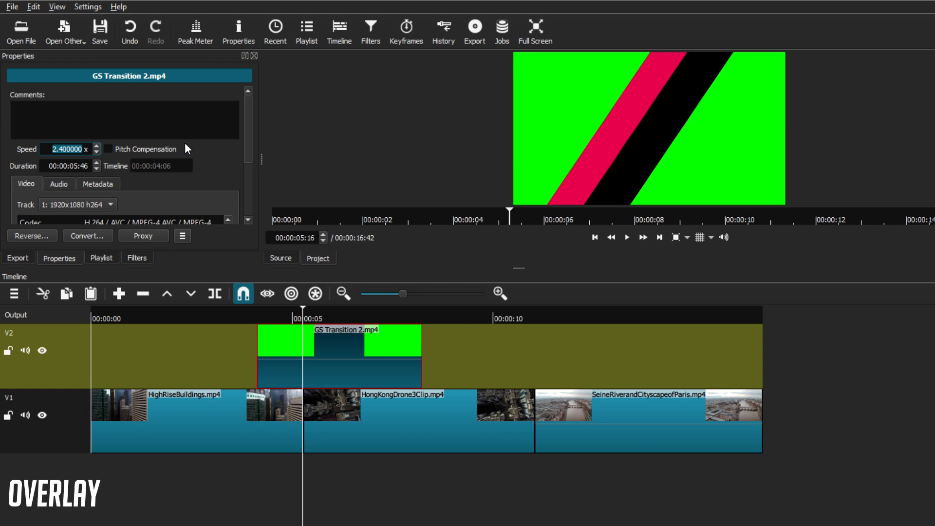
key("Return")
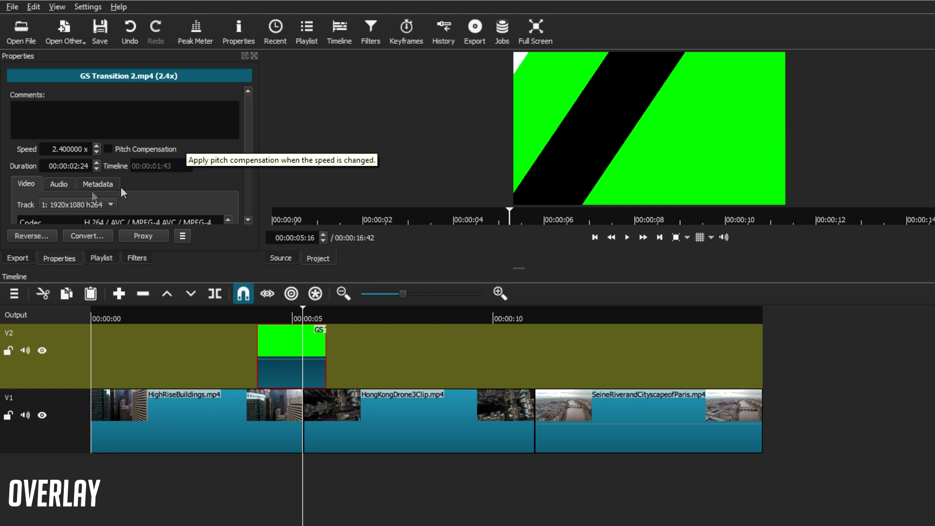
Add the Chroma Key: Advanced video filter to the GS Transition 2.mp4 clip.
left_click(100, 257)
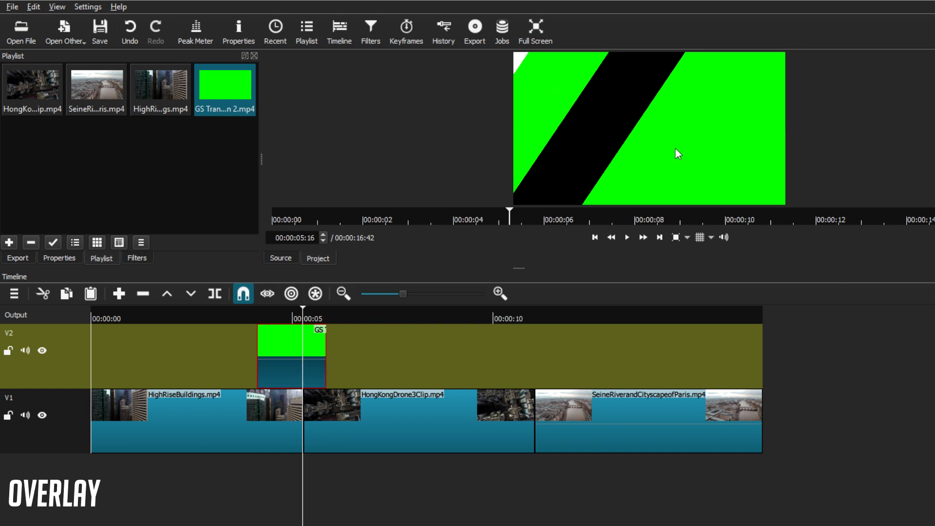
left_click(137, 258)
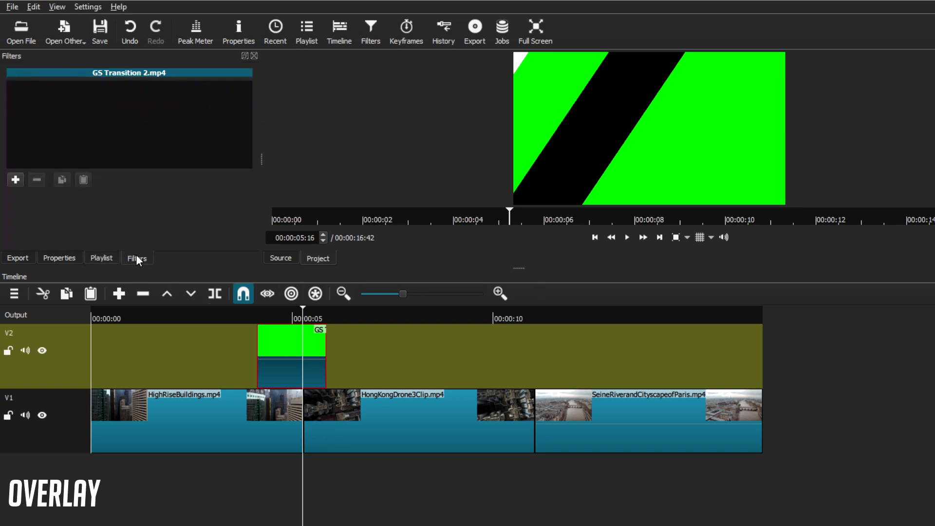
left_click(14, 181)
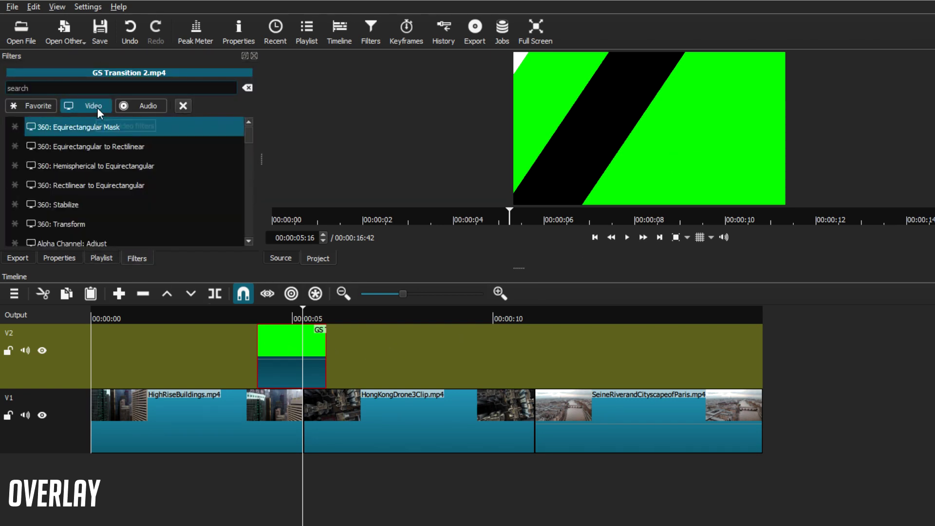
left_click_drag(250, 133, 250, 156)
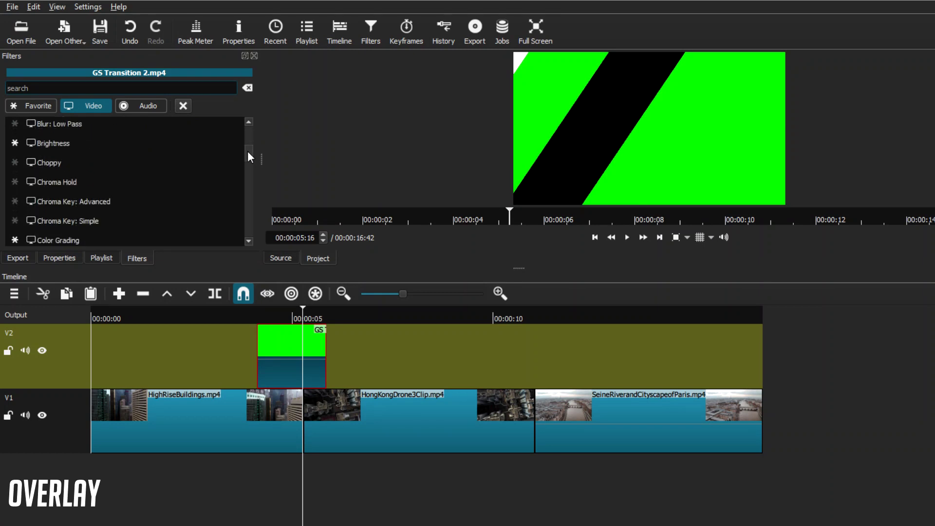
left_click(75, 202)
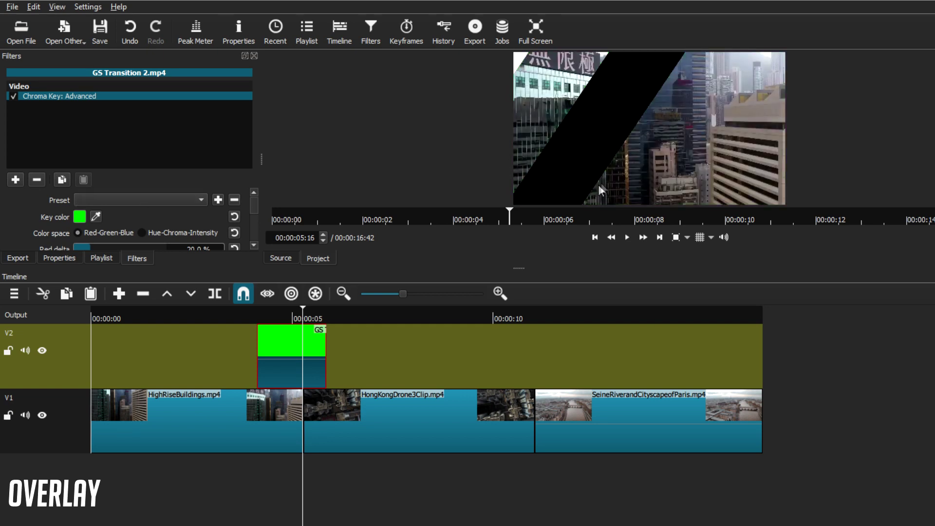
Set the Chroma Key: Advanced filter's green delta to 69.4% and its blue delta to 29.3%.
left_click_drag(256, 208, 253, 220)
left_click_drag(89, 208, 139, 203)
left_click_drag(90, 225, 101, 226)
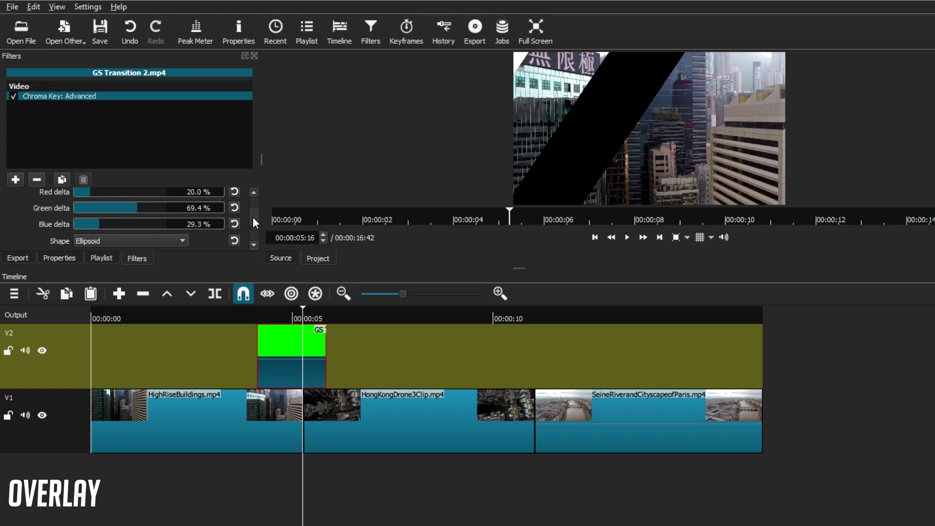
left_click_drag(253, 217, 255, 202)
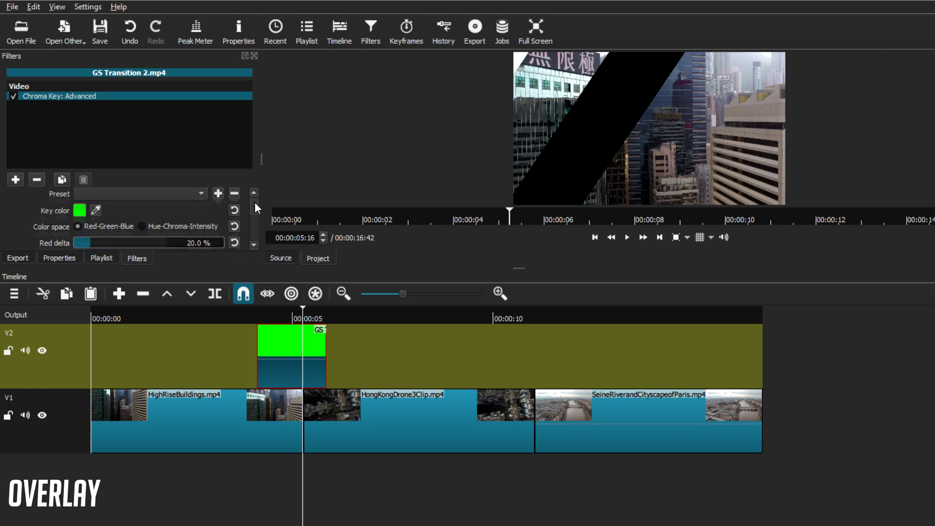
Review the Chroma Key: Advanced filter's key colour picker, shape and edge settings, and return to the playlist.
left_click(95, 216)
left_click(527, 98)
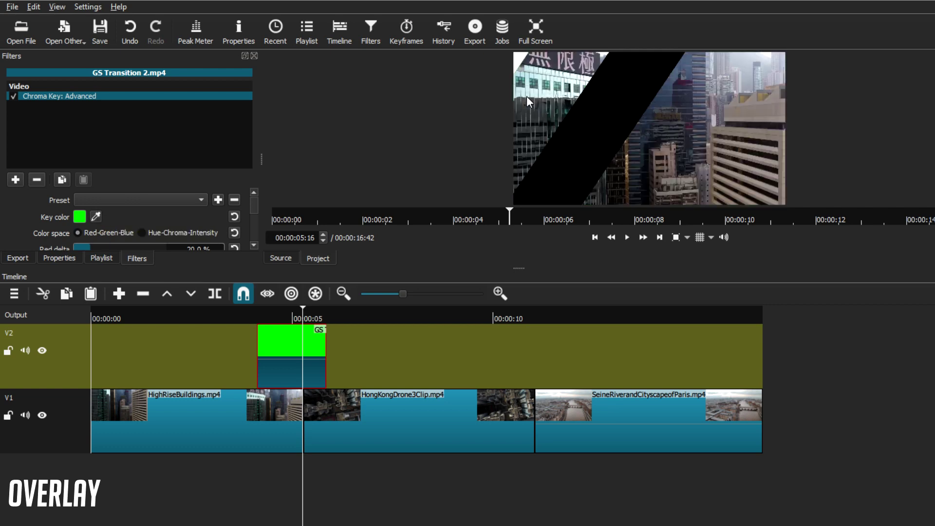
scroll(253, 211, "down", 3)
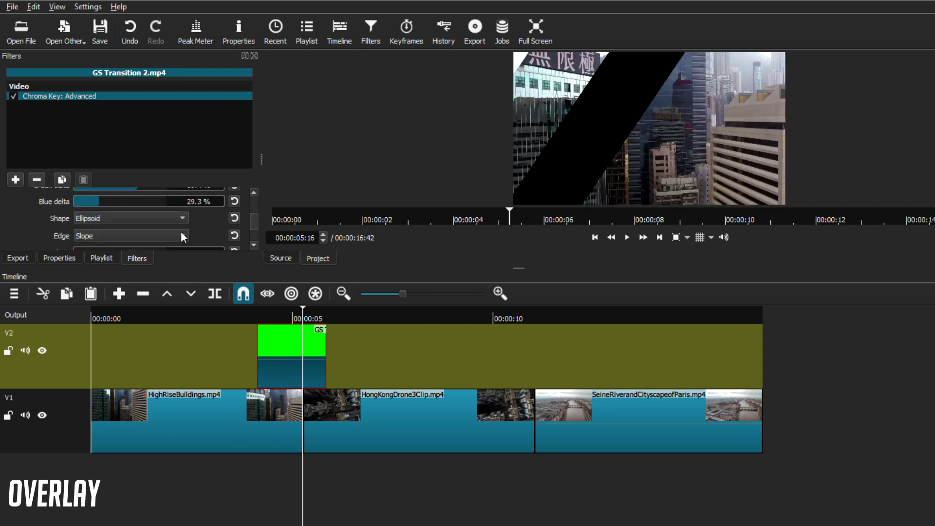
scroll(252, 233, "down", 3)
scroll(252, 237, "up", 5)
left_click(100, 257)
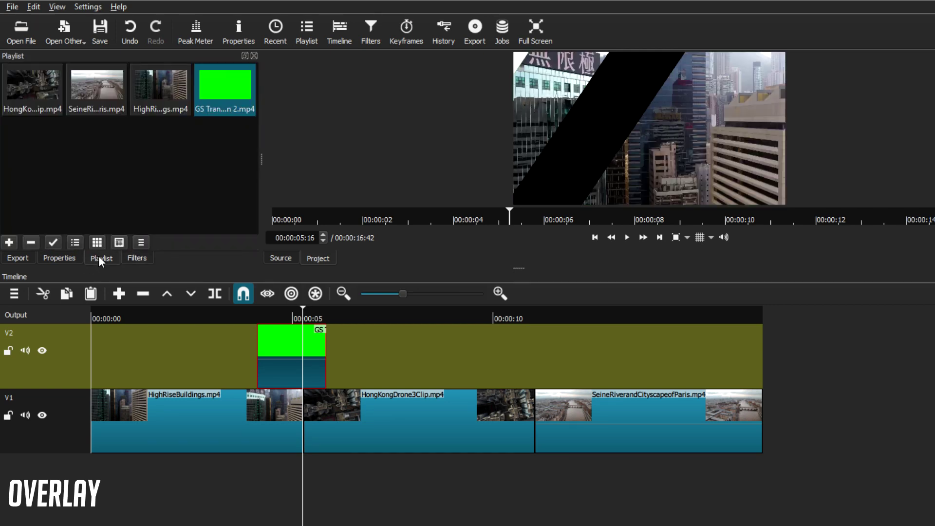
Shift GS Transition 2.mp4 slightly later on V2 and play the start of the overlay transition before the first cut.
left_click_drag(289, 372, 307, 361)
left_click_drag(300, 308, 289, 309)
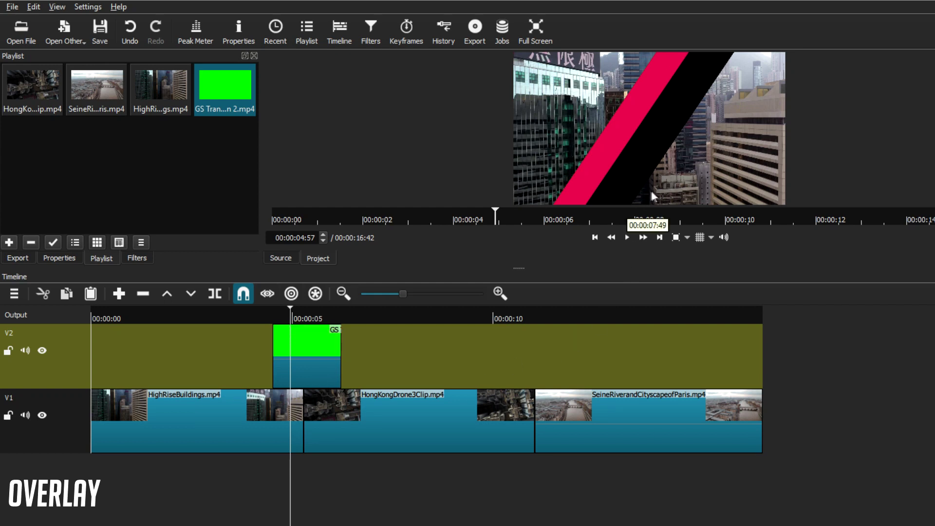
left_click(627, 238)
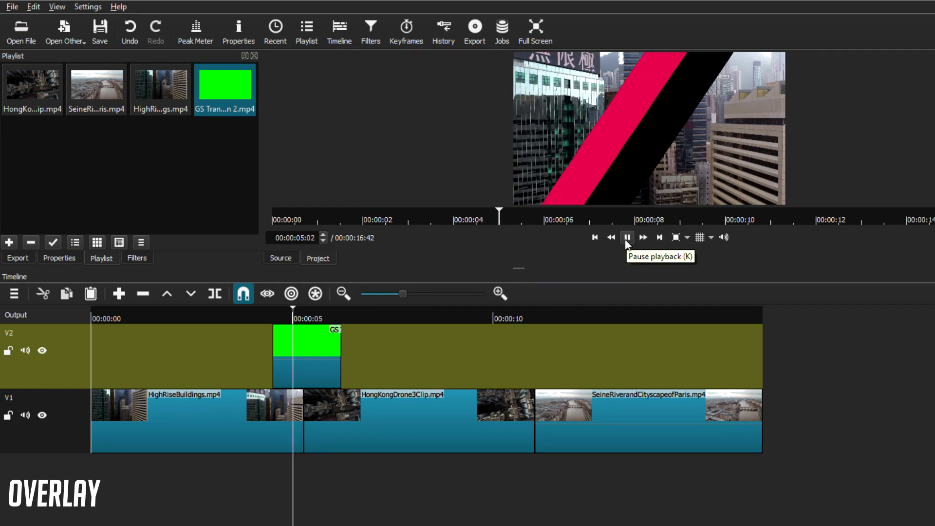
left_click(627, 238)
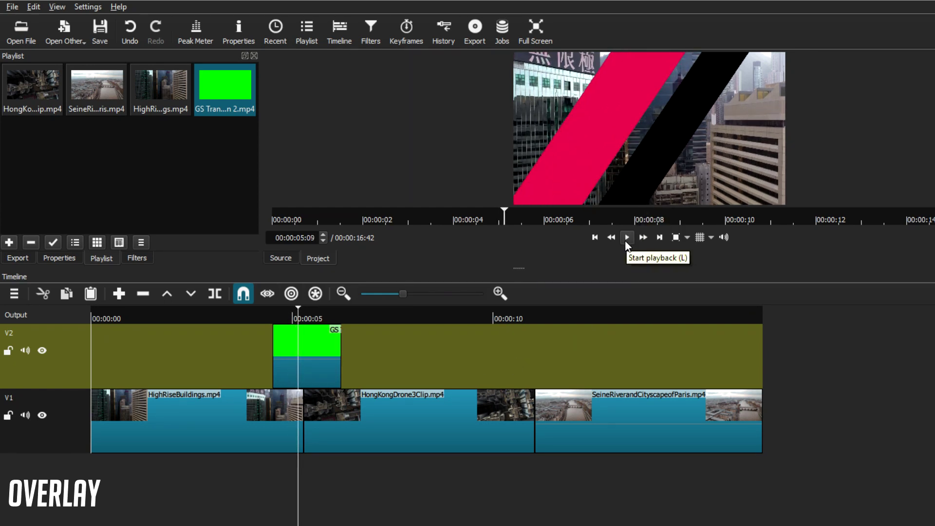
Play the overlay across the first cut and nudge GS Transition 2.mp4 about 0.2 seconds later on V2.
left_click(303, 308)
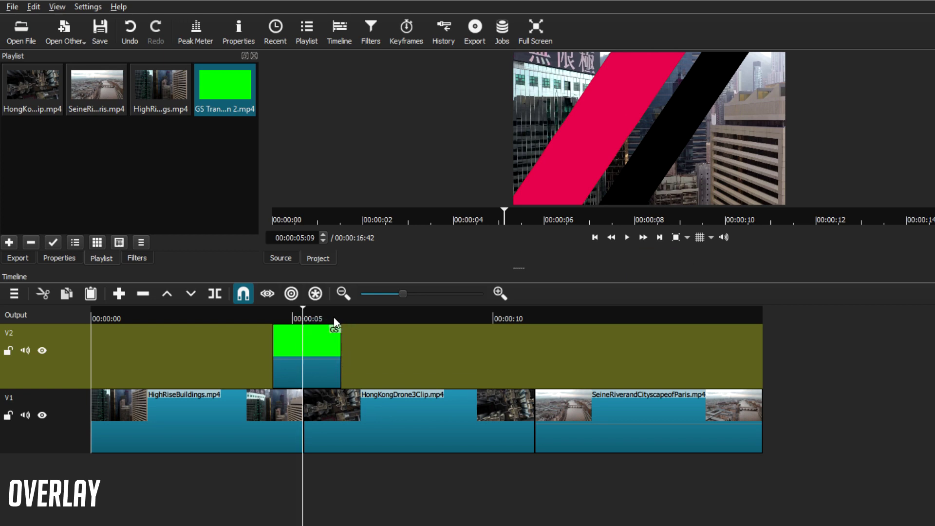
left_click(627, 238)
left_click(627, 238)
left_click(302, 311)
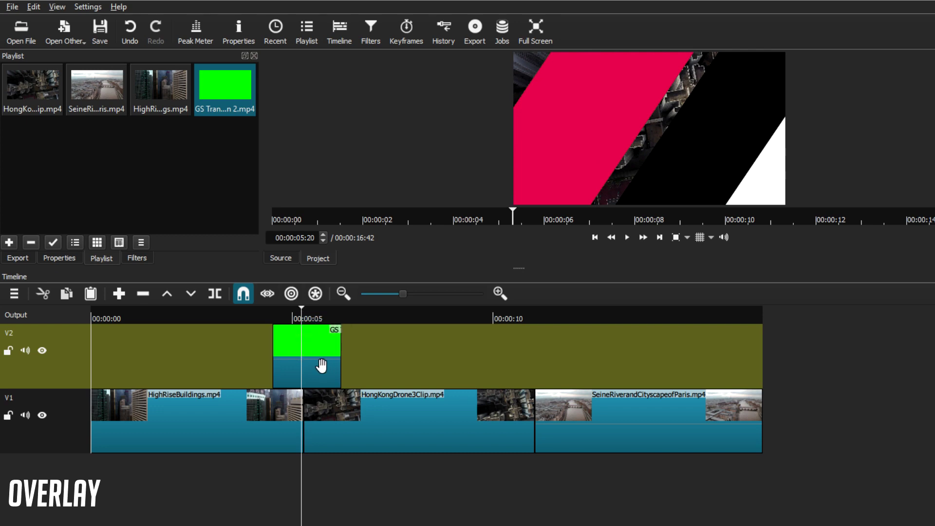
left_click(339, 371)
left_click_drag(337, 366, 344, 366)
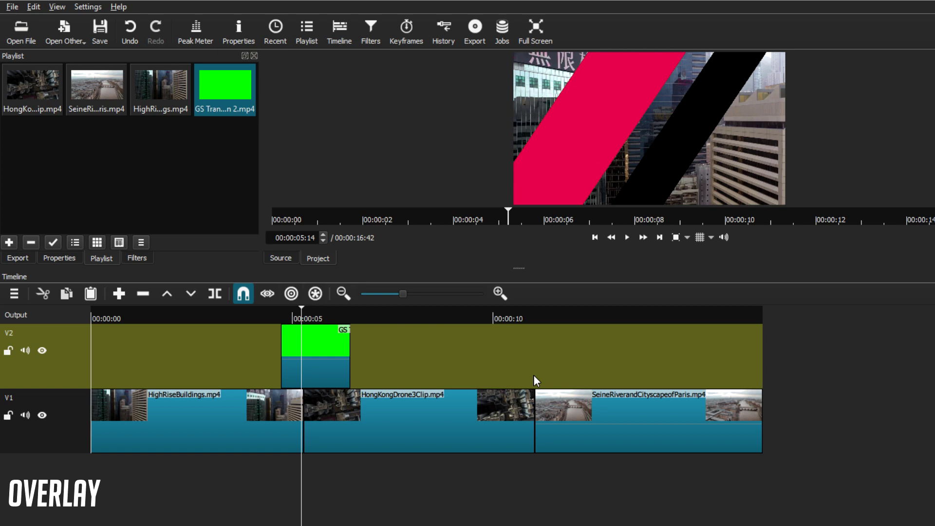
Copy the GS Transition 2.mp4 clip and move the playhead to the cut between HongKongDrone3Clip.mp4 and SeineRiverandCityscapeofParis.mp4.
right_click(318, 372)
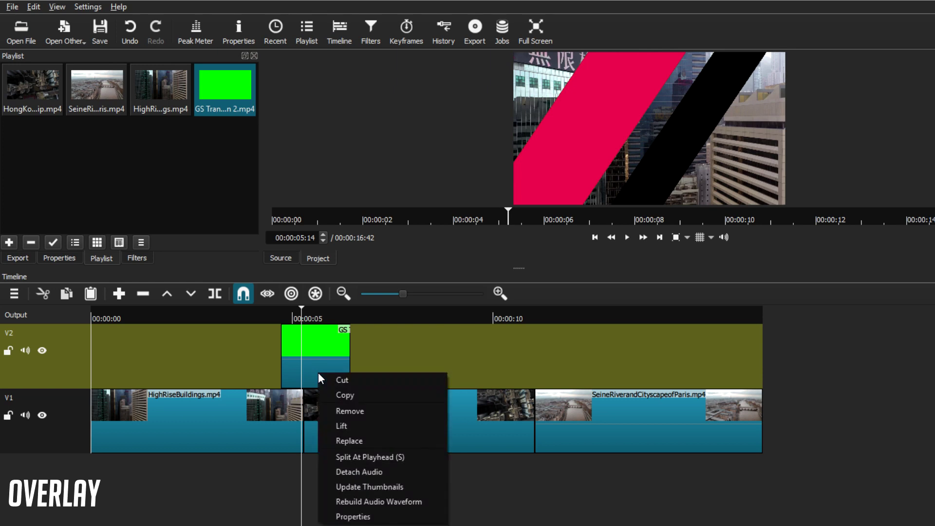
left_click(349, 393)
left_click_drag(303, 309, 536, 336)
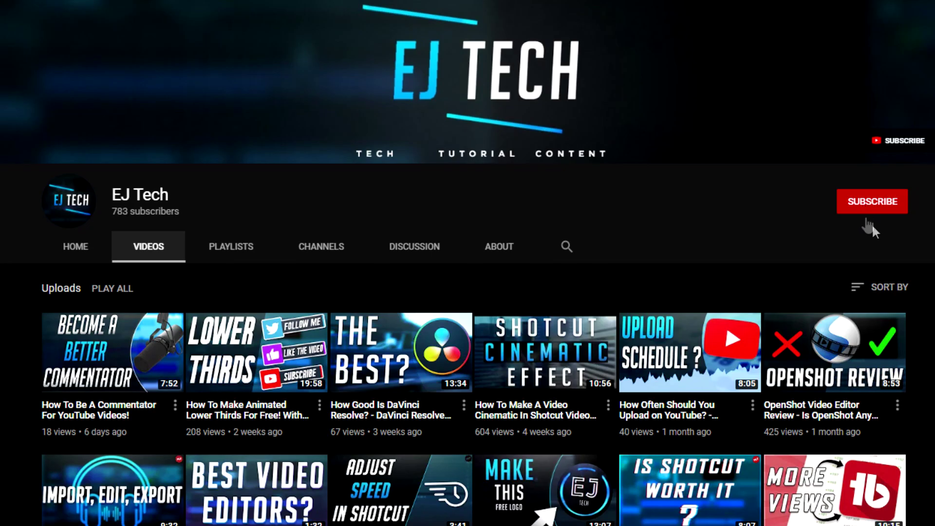
scroll(468, 292, "down", 18)
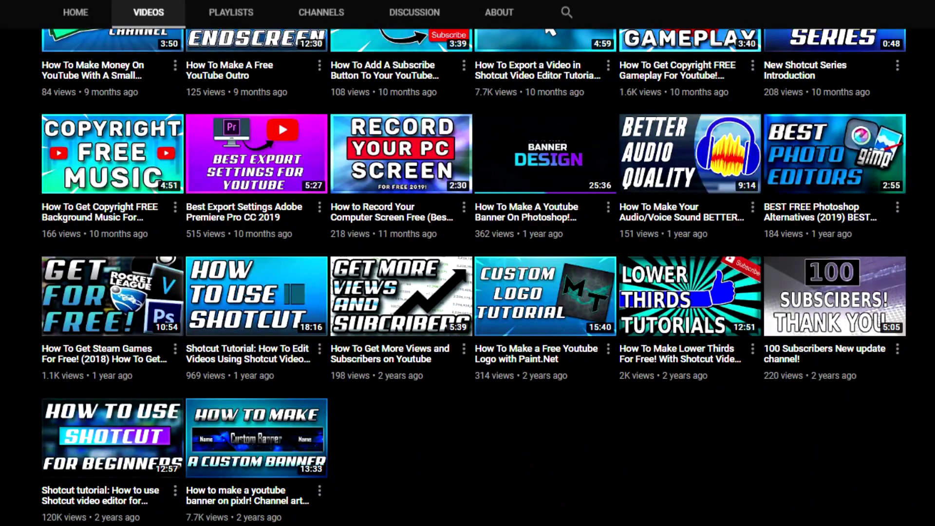
scroll(468, 293, "up", 18)
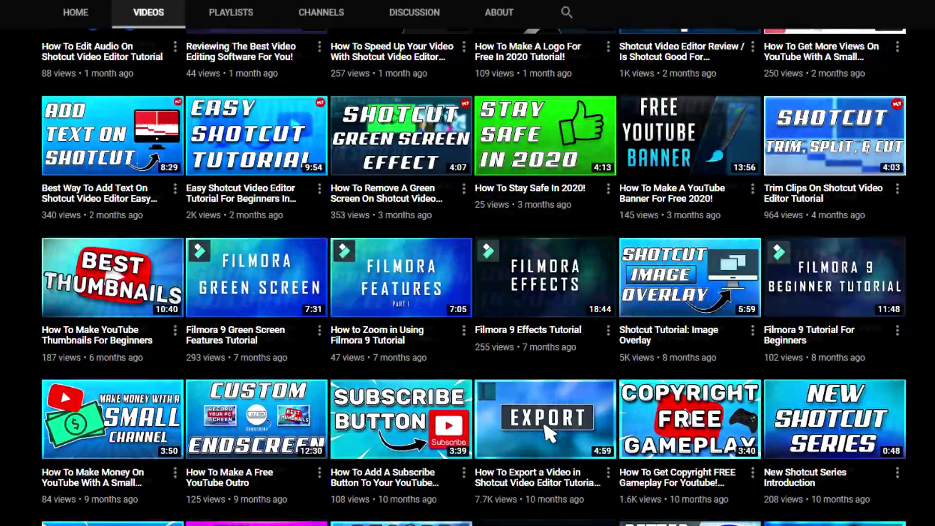
scroll(468, 263, "up", 5)
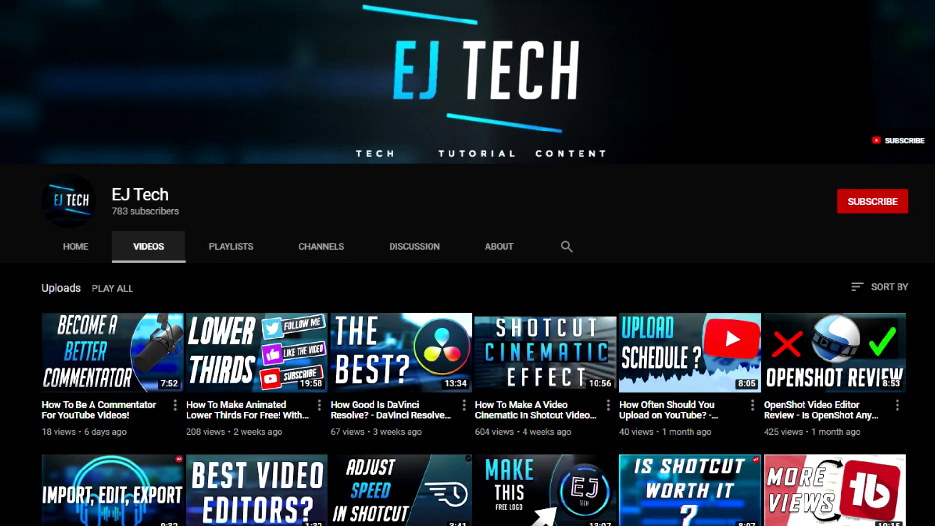